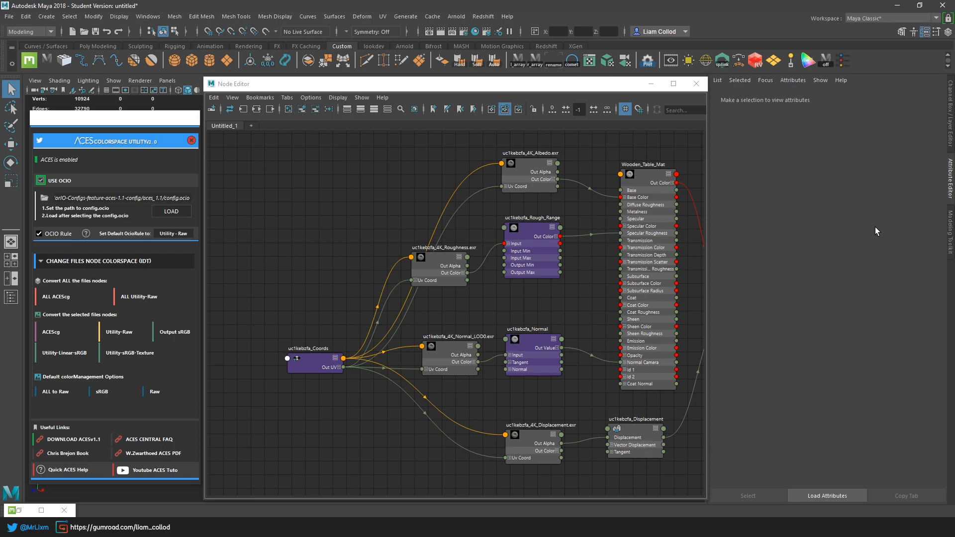
Convert the selected albedo texture node to Utility - Raw and the roughness texture node to Output - sRGB
{"action": "left_click", "coordinate": [147, 123]}
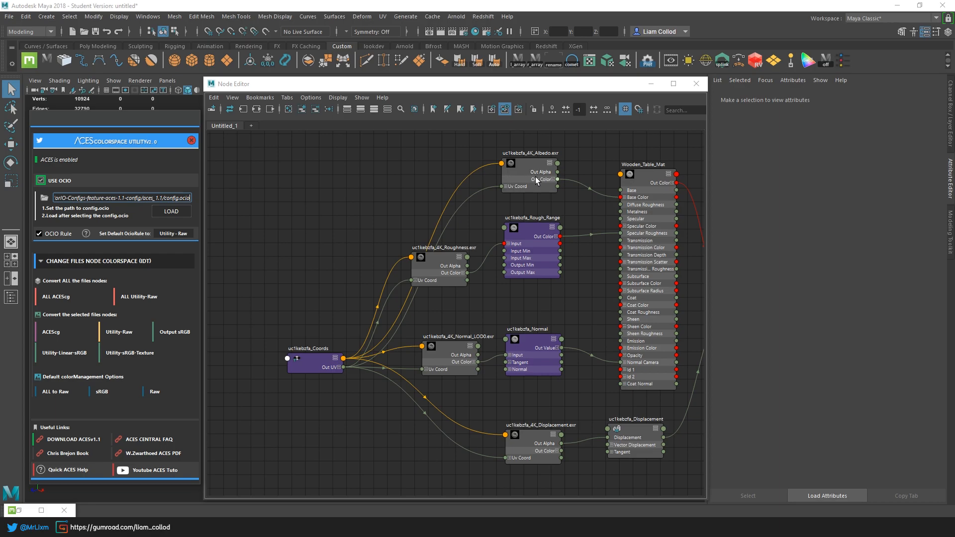
{"action": "left_click_drag", "start_coordinate": [526, 170], "coordinate": [520, 174]}
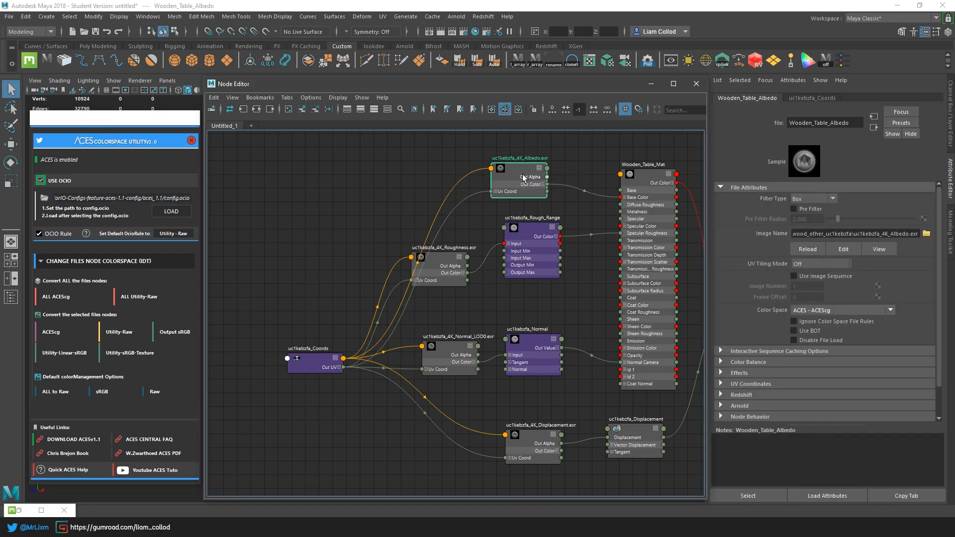
{"action": "left_click", "coordinate": [113, 332]}
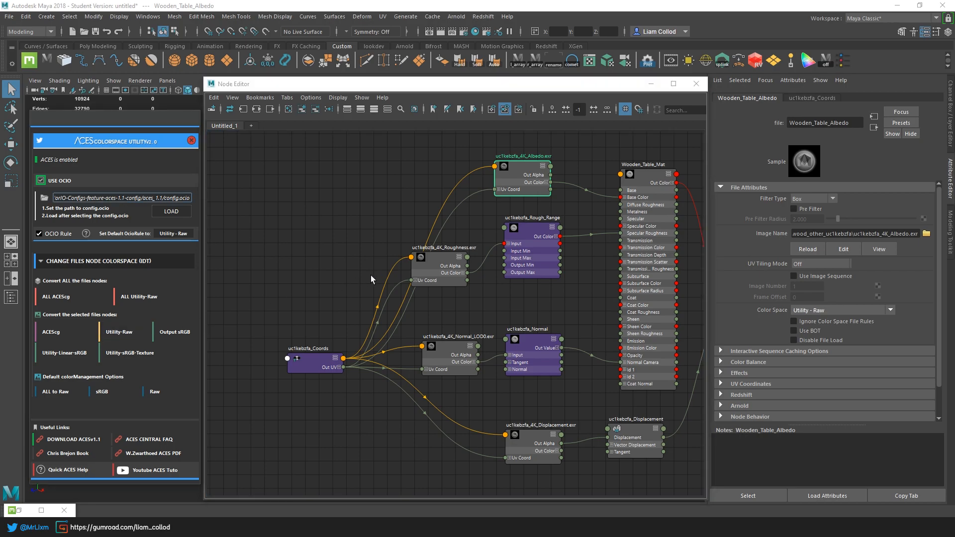
{"action": "left_click", "coordinate": [442, 269]}
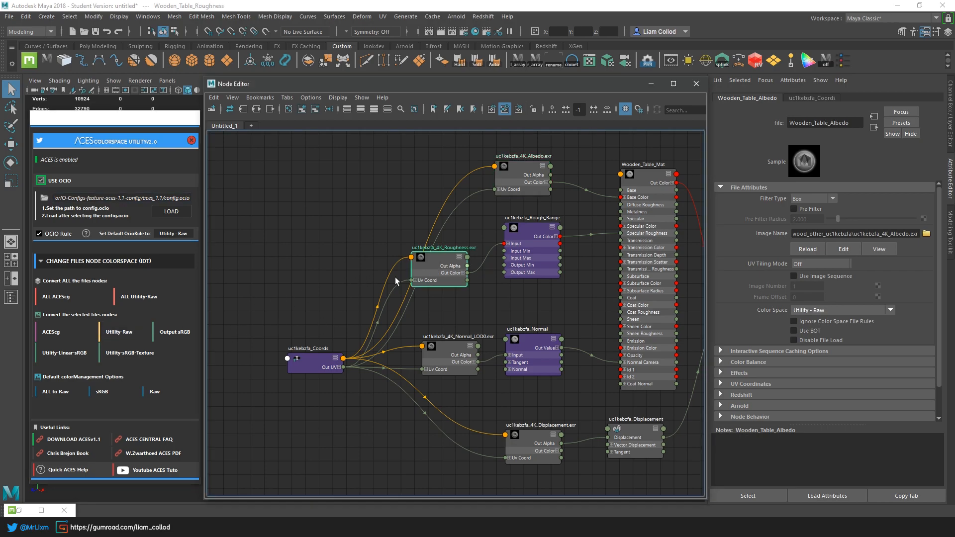
{"action": "left_click", "coordinate": [176, 330]}
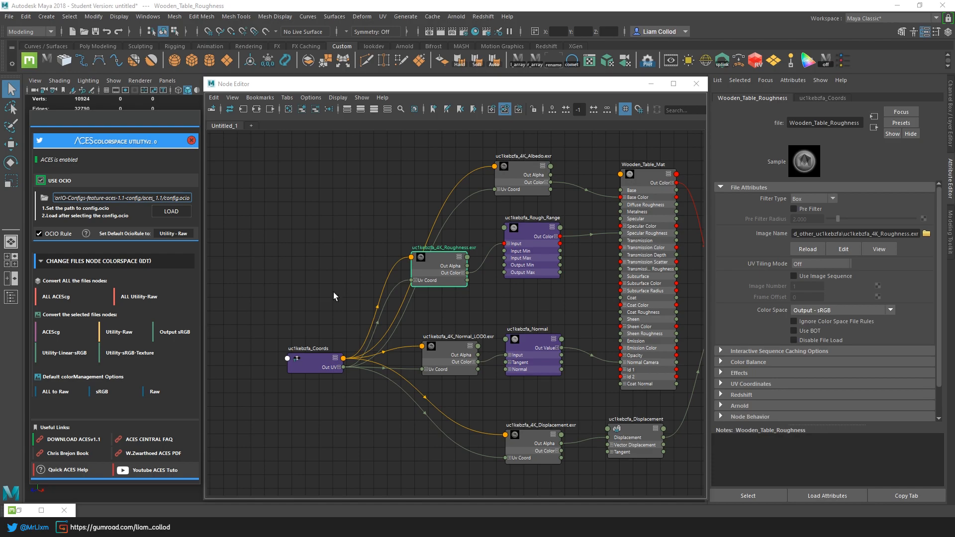
Set the normal texture file node's color space to Utility - Linear - sRGB with the ACES utility
{"action": "left_click", "coordinate": [527, 342]}
{"action": "left_click", "coordinate": [424, 350]}
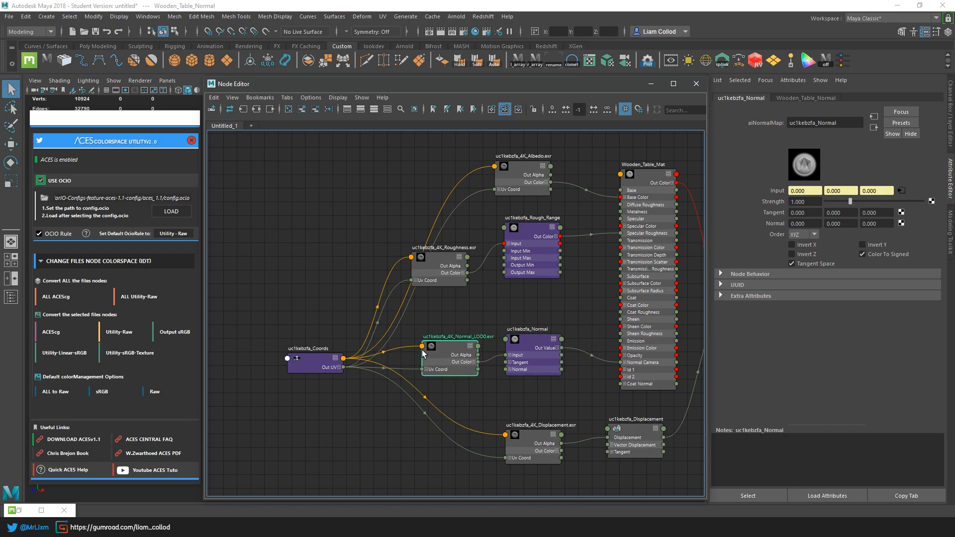
{"action": "left_click", "coordinate": [74, 356]}
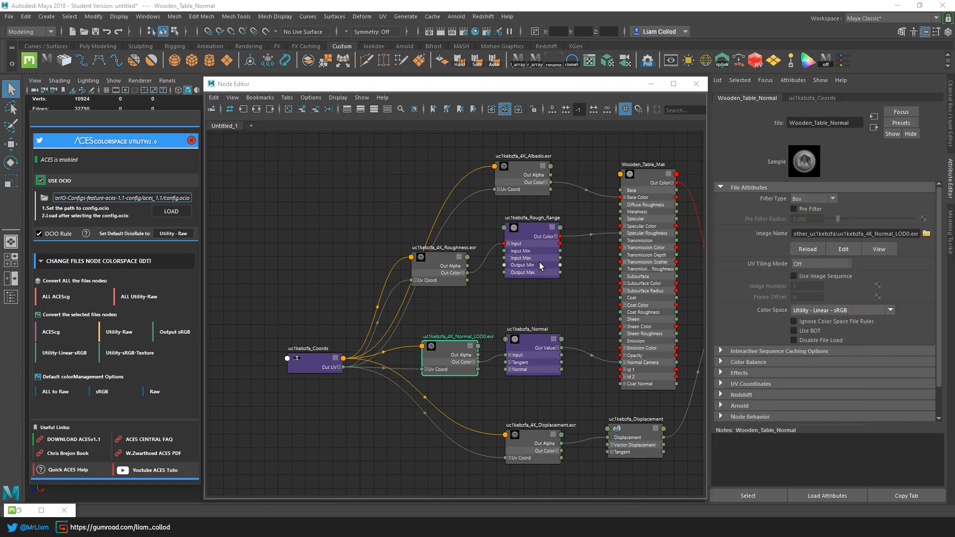
Convert the roughness and normal texture nodes together to ACEScg, and inspect the normal texture node
{"action": "left_click_drag", "start_coordinate": [379, 164], "coordinate": [469, 373]}
{"action": "left_click", "coordinate": [54, 333]}
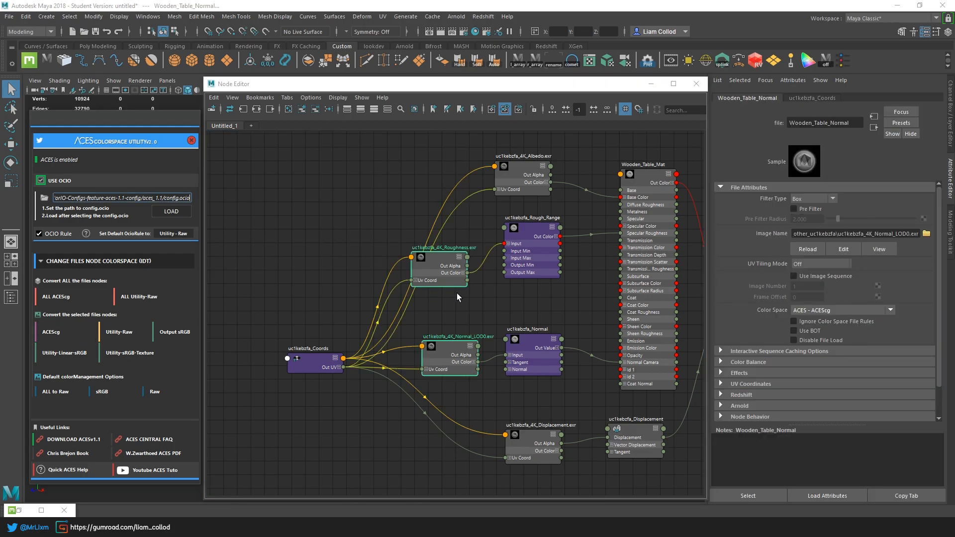
{"action": "left_click", "coordinate": [449, 344], "text": "ctrl"}
{"action": "left_click", "coordinate": [455, 362]}
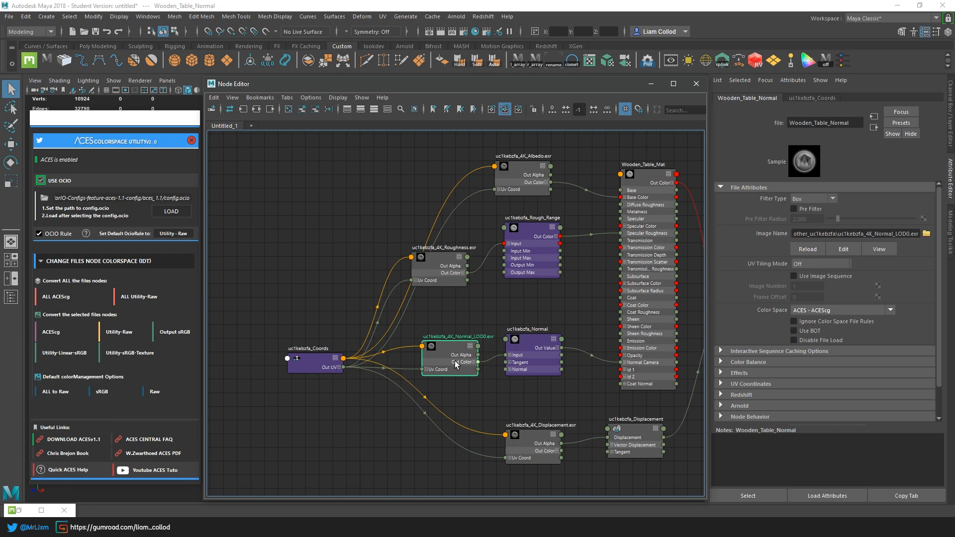
Convert all file textures in the scene to ACEScg and inspect the normal, roughness and albedo nodes
{"action": "left_click", "coordinate": [64, 297]}
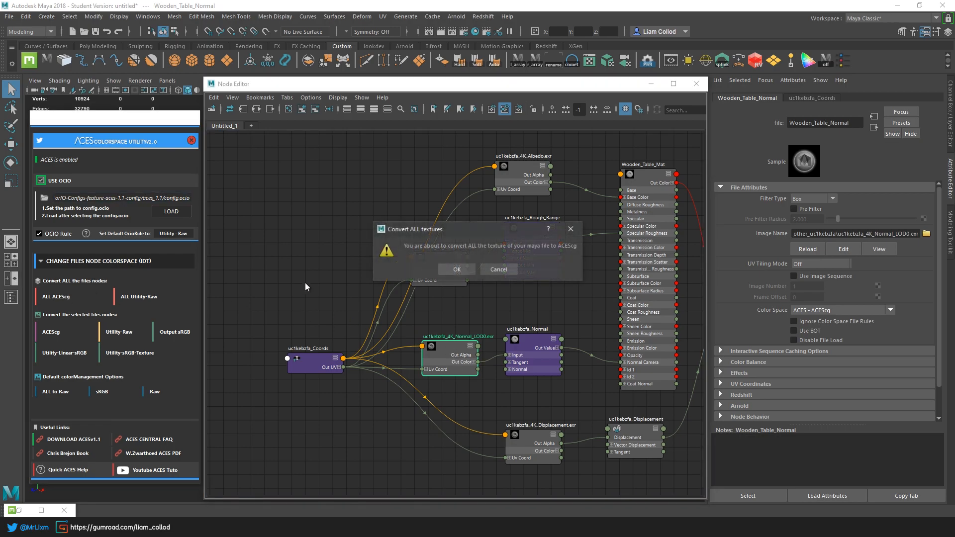
{"action": "left_click", "coordinate": [456, 269]}
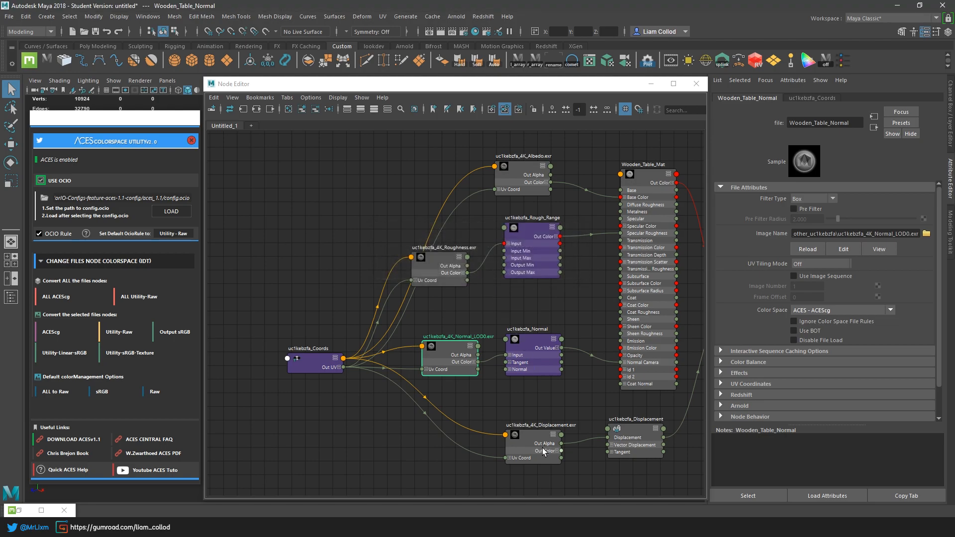
{"action": "left_click", "coordinate": [437, 350]}
{"action": "left_click", "coordinate": [437, 267]}
{"action": "left_click", "coordinate": [514, 190]}
Shrink the Node Editor to uncover the viewport, and switch OCIO color management off and back on
{"action": "left_click_drag", "start_coordinate": [431, 80], "coordinate": [419, 145]}
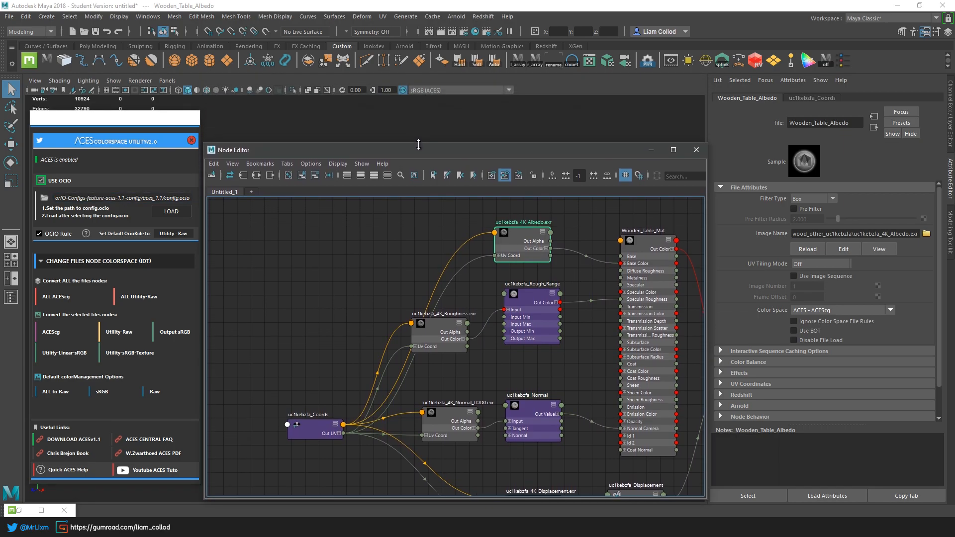
{"action": "left_click", "coordinate": [40, 180]}
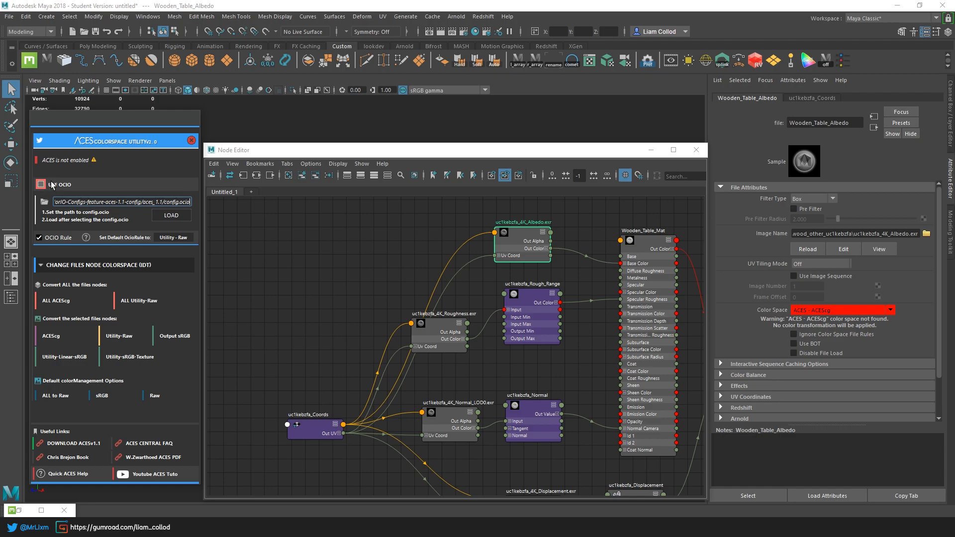
{"action": "left_click", "coordinate": [112, 182]}
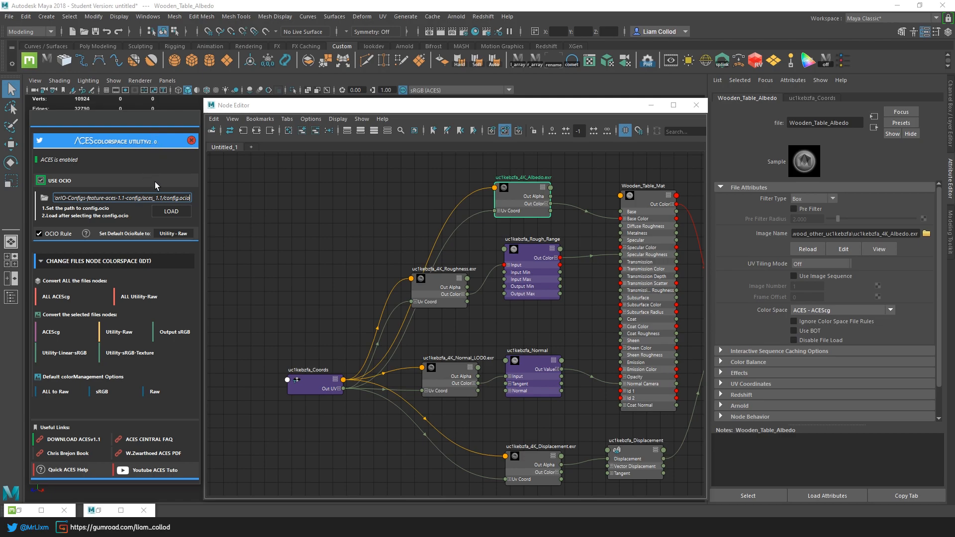
Switch to the temp folder in File Explorer, extract AcesUtility_v2.0_Personnal.rar in place and open the extracted Personnal folder
{"action": "left_click", "coordinate": [108, 527]}
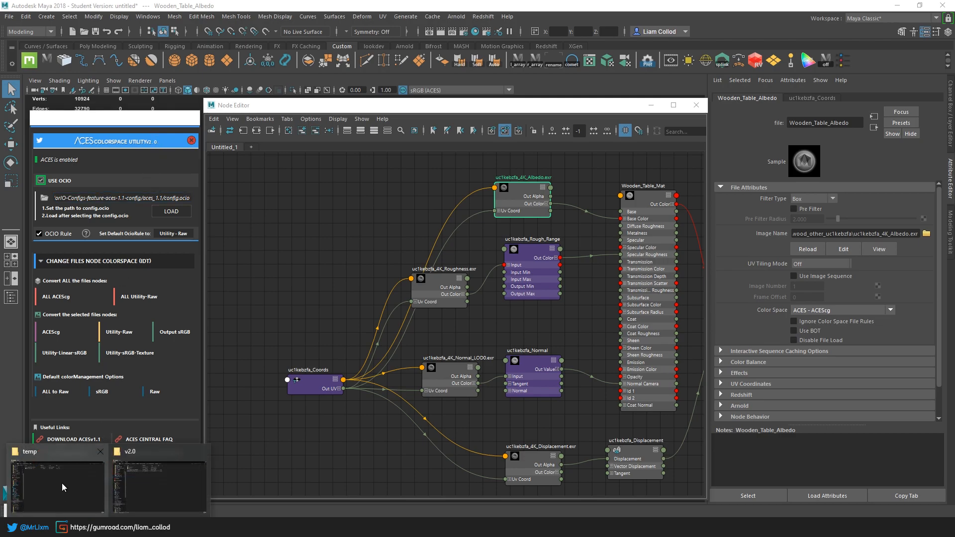
{"action": "left_click", "coordinate": [62, 482]}
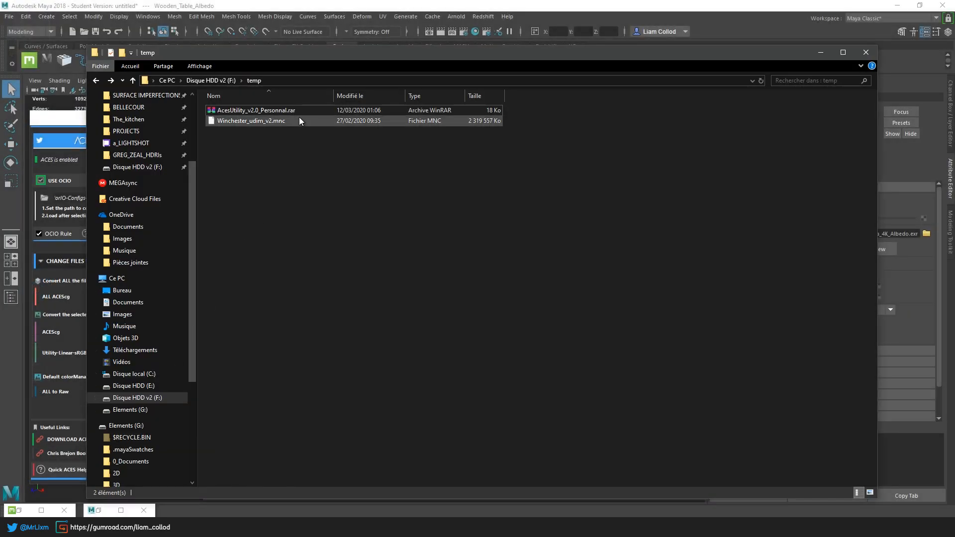
{"action": "right_click", "coordinate": [299, 111]}
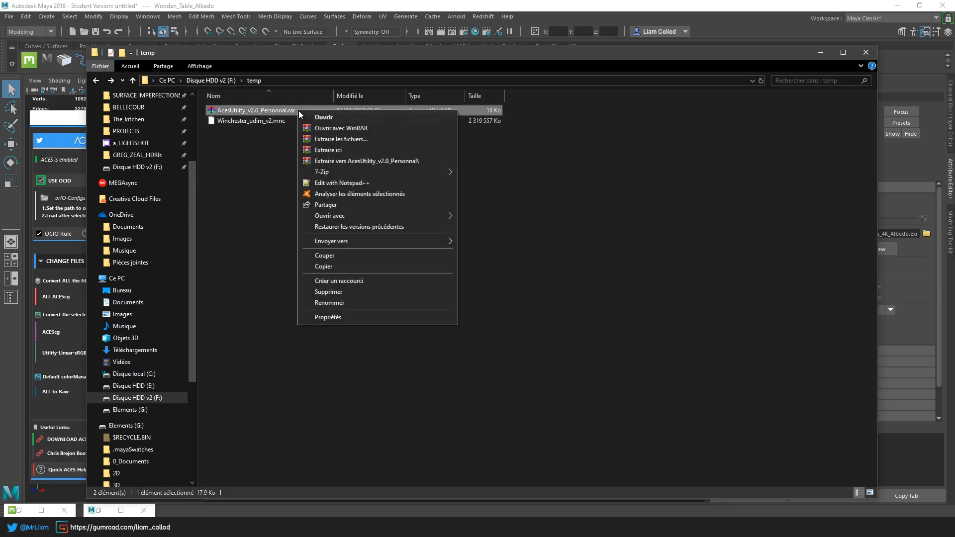
{"action": "left_click", "coordinate": [328, 150]}
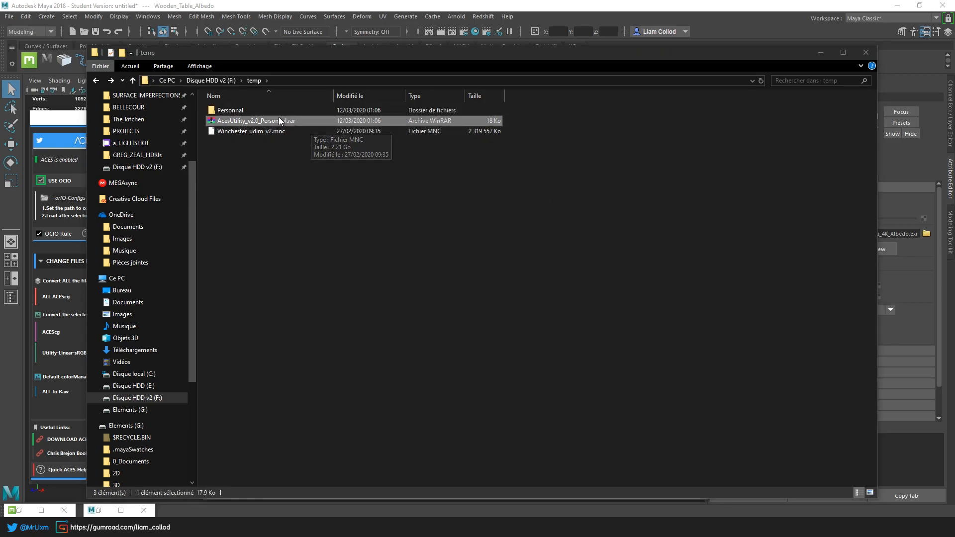
{"action": "double_click", "coordinate": [276, 111]}
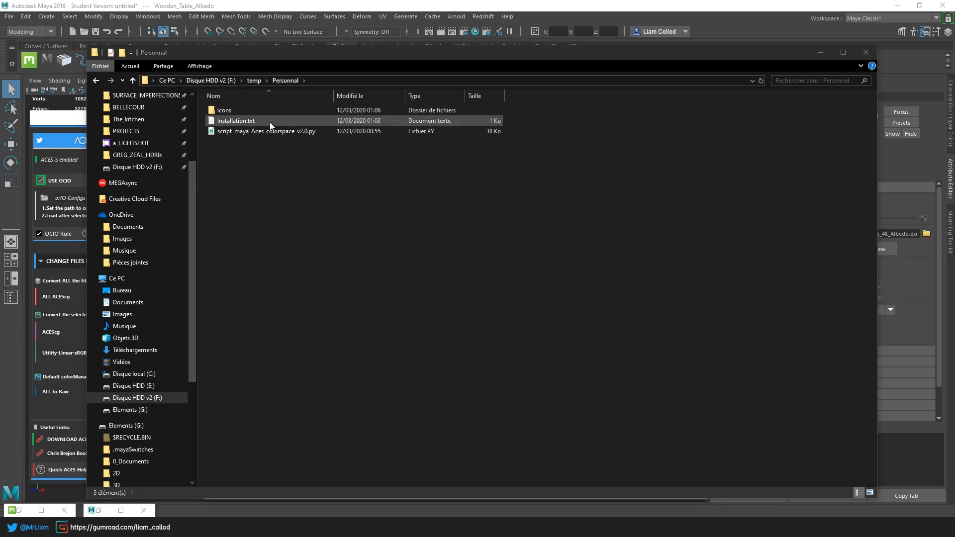
Look through the extracted script and icons folder, and read the installation instructions in Installation.txt
{"action": "left_click", "coordinate": [321, 130]}
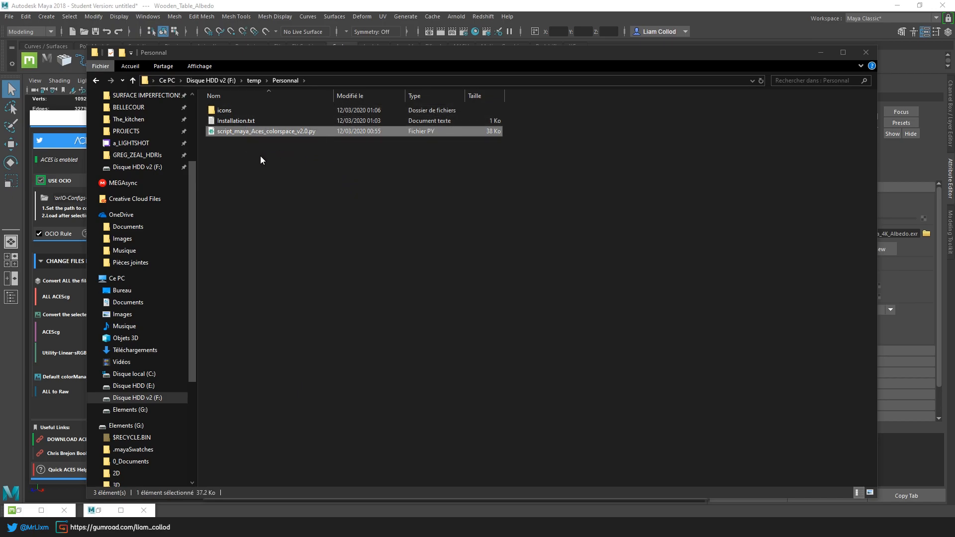
{"action": "double_click", "coordinate": [242, 112]}
{"action": "key", "text": "alt+Left"}
{"action": "double_click", "coordinate": [254, 119]}
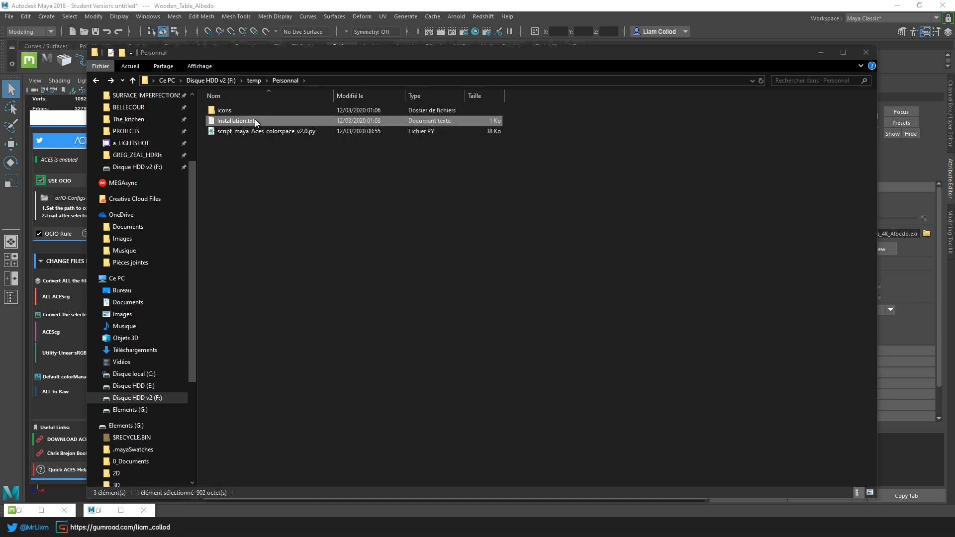
{"action": "left_click_drag", "start_coordinate": [287, 106], "coordinate": [345, 70]}
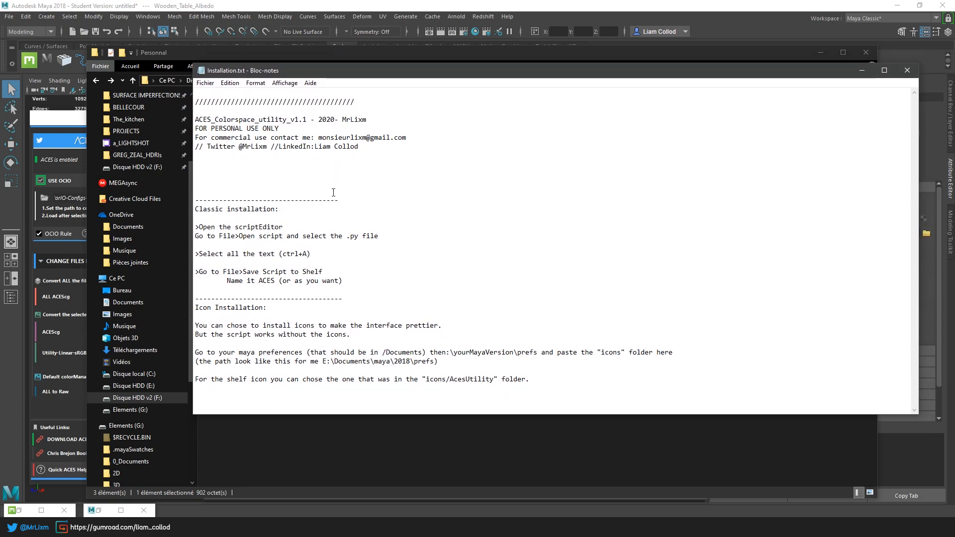
{"action": "left_click", "coordinate": [912, 74]}
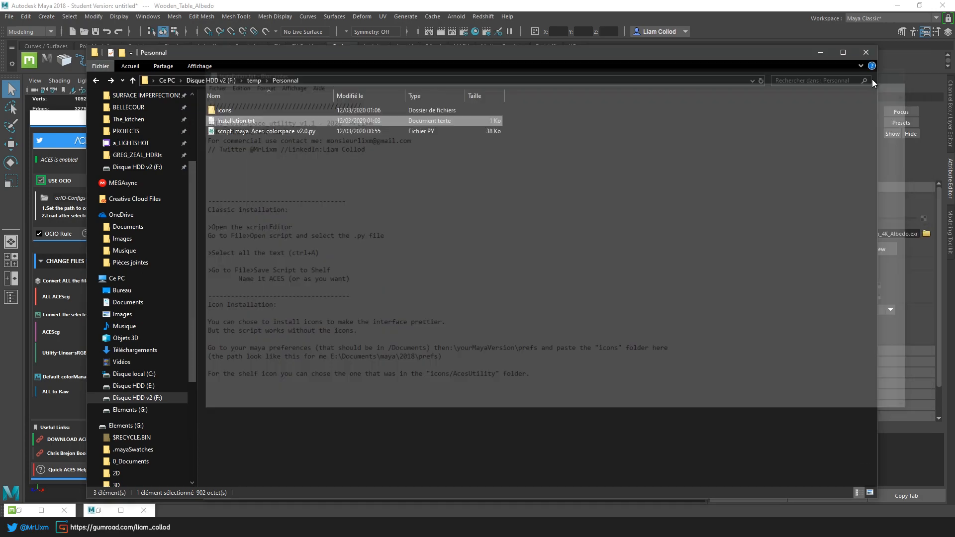
Copy the path F:\temp\Personnal of the folder containing the script and minimize the folder window
{"action": "left_click", "coordinate": [312, 131]}
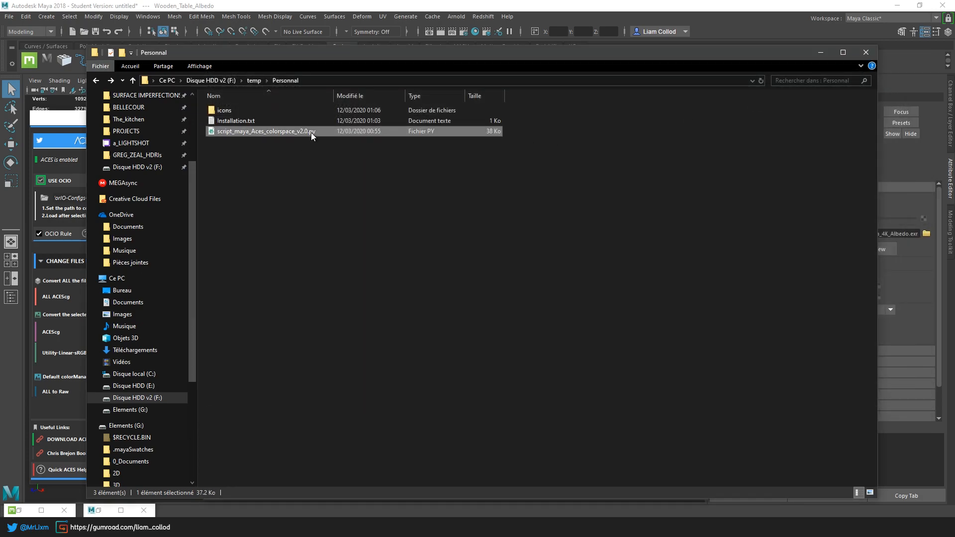
{"action": "left_click", "coordinate": [317, 142]}
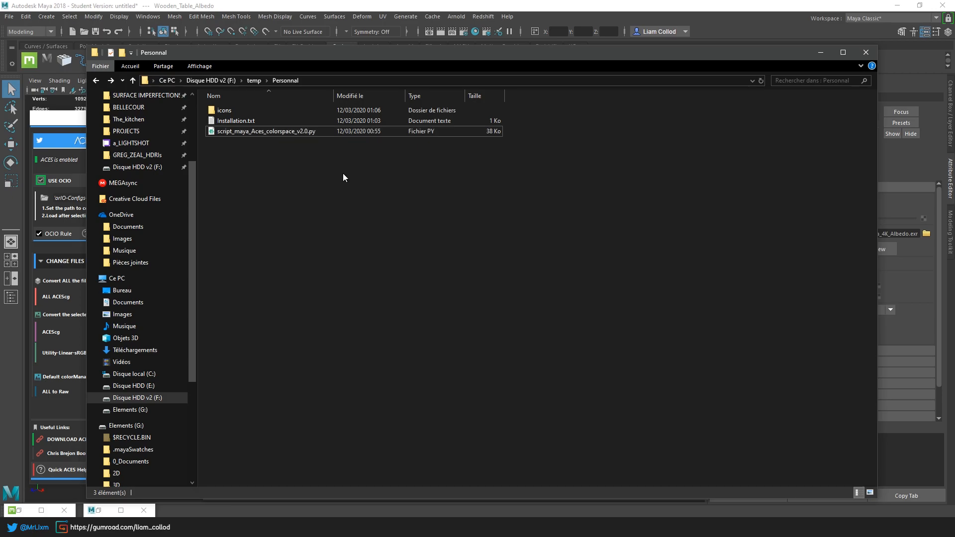
{"action": "left_click", "coordinate": [307, 79]}
{"action": "key", "text": "ctrl+c"}
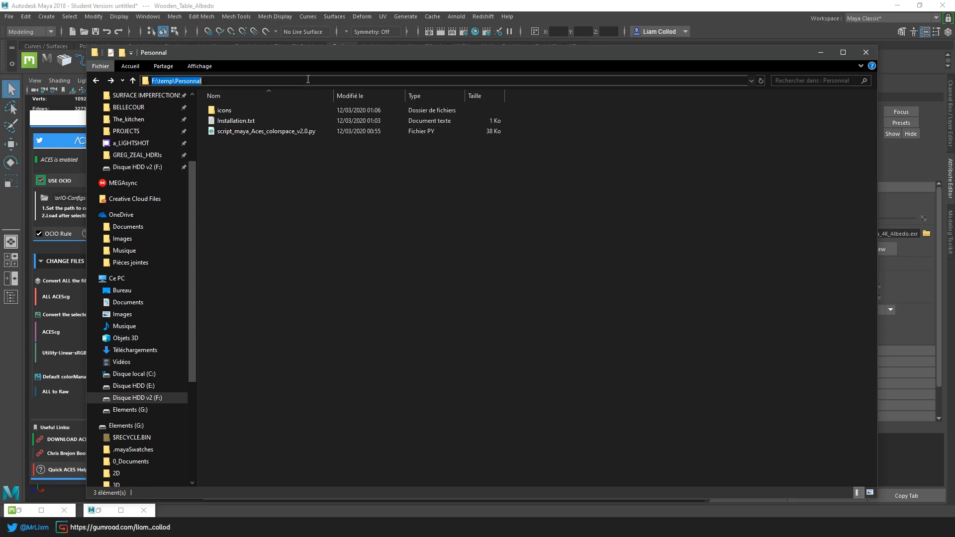
{"action": "left_click", "coordinate": [821, 55]}
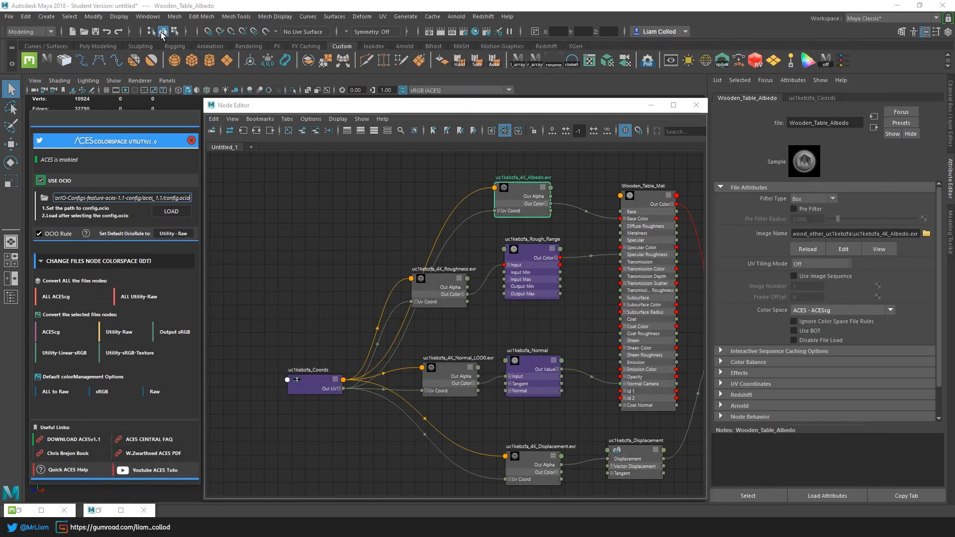
Open Maya's Script Editor
{"action": "left_click", "coordinate": [148, 19]}
{"action": "mouse_move", "coordinate": [177, 50]}
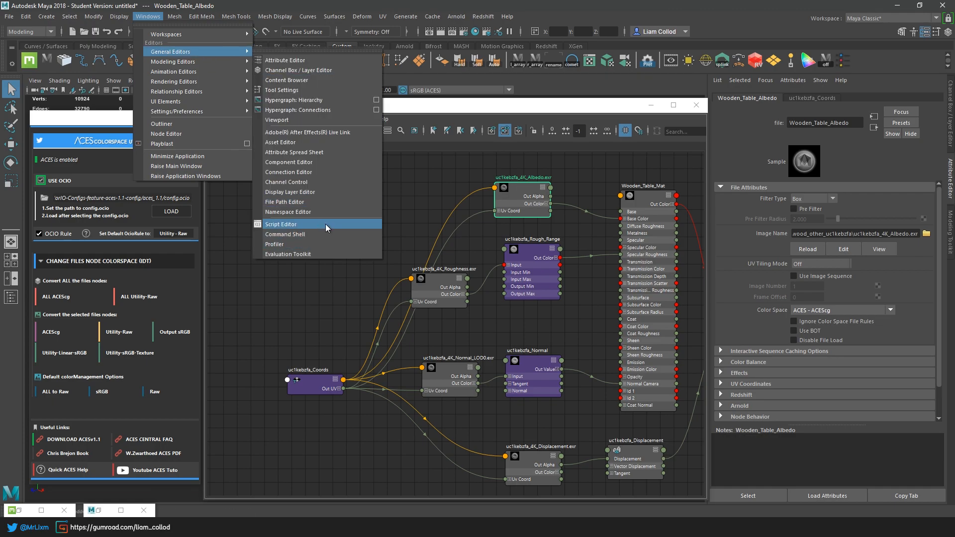
{"action": "left_click", "coordinate": [325, 224]}
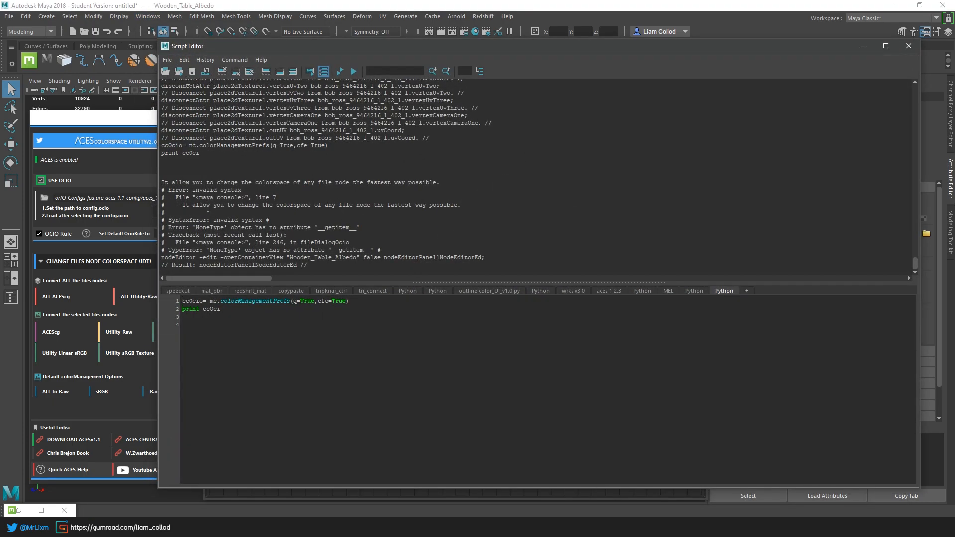
Load script_maya_Aces_colorspace_v2.0.py from F:\temp\Personnal into the Script Editor
{"action": "left_click", "coordinate": [167, 59]}
{"action": "left_click", "coordinate": [181, 80]}
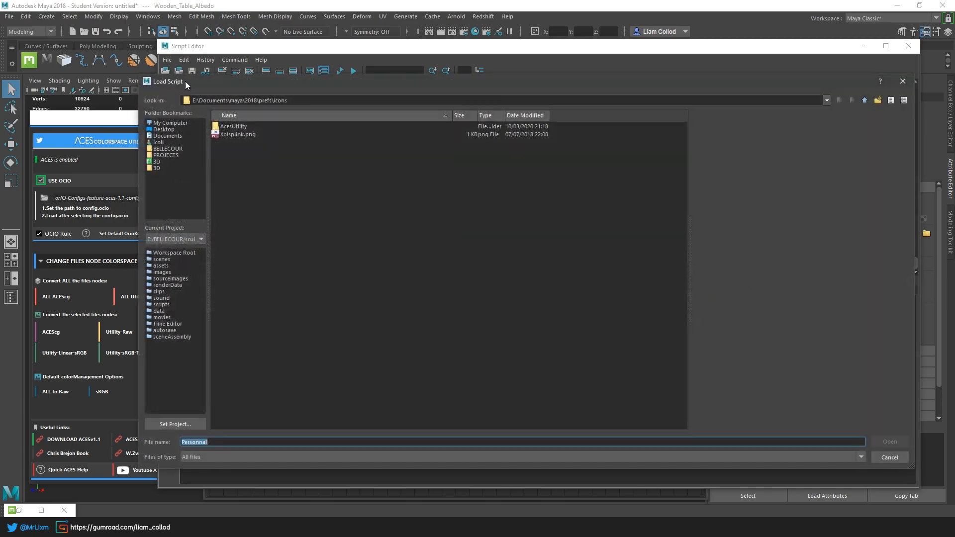
{"action": "triple_click", "coordinate": [304, 100]}
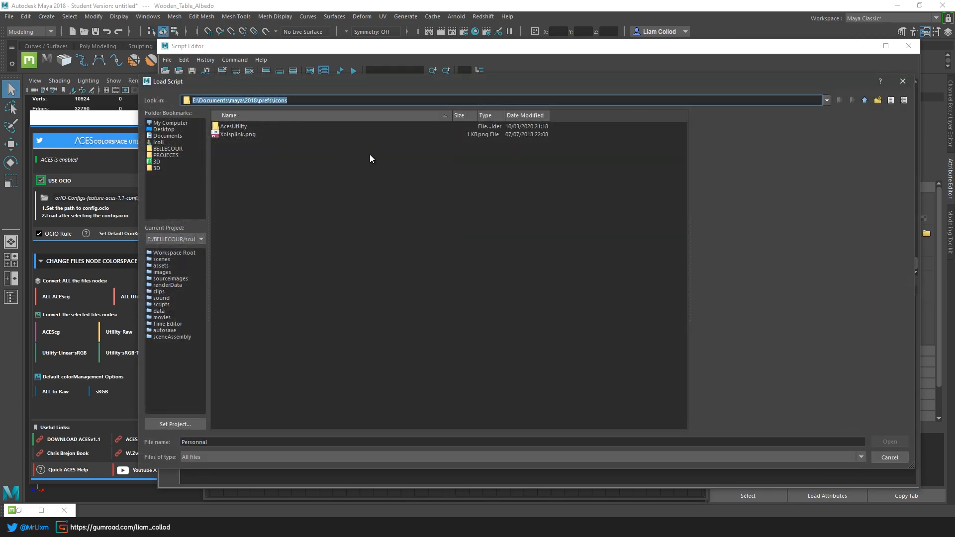
{"action": "key", "text": "ctrl+v"}
{"action": "key", "text": "Return"}
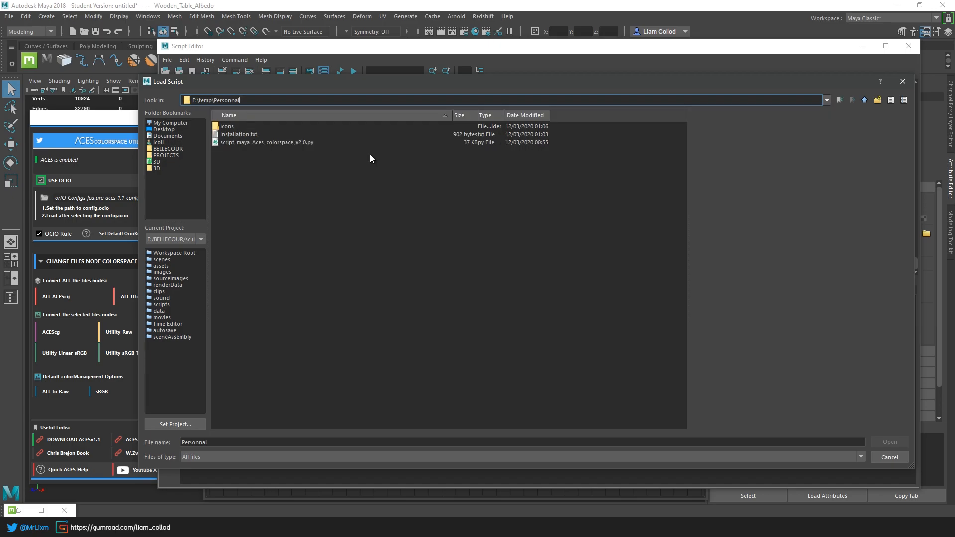
{"action": "left_click", "coordinate": [269, 143]}
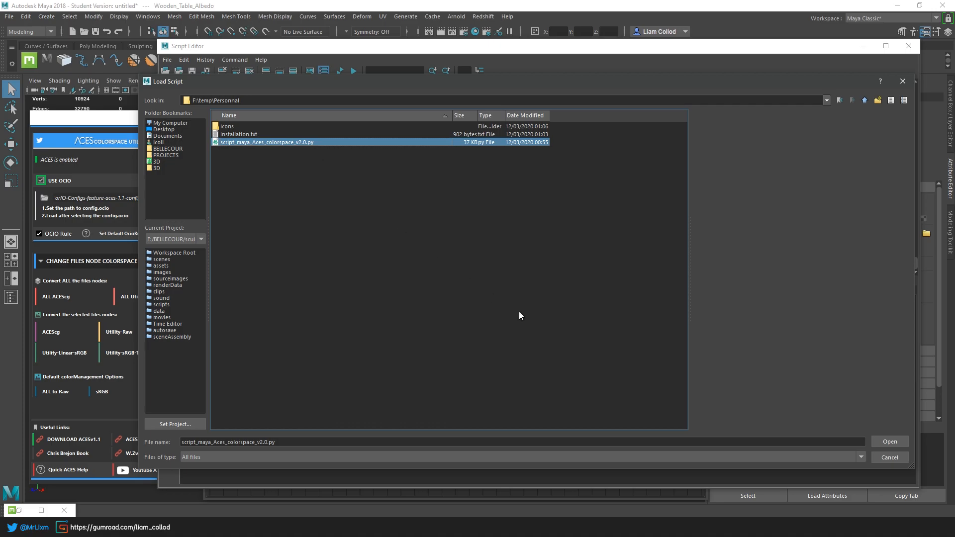
{"action": "left_click", "coordinate": [889, 443]}
Save the entire loaded ACES colorspace script to the Custom shelf as Aces, then minimize the Script Editor
{"action": "scroll", "coordinate": [440, 355], "scroll_direction": "down", "scroll_amount": 20}
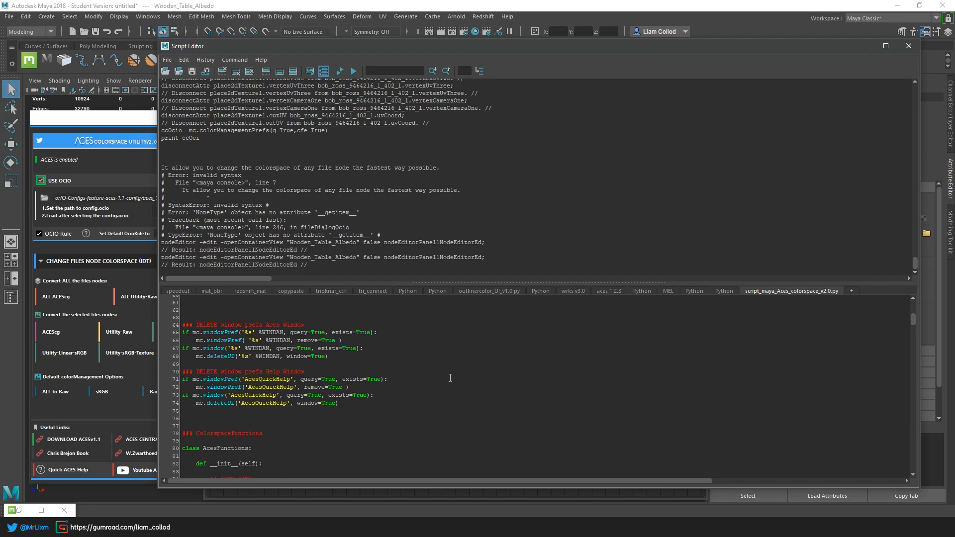
{"action": "key", "text": "ctrl+a"}
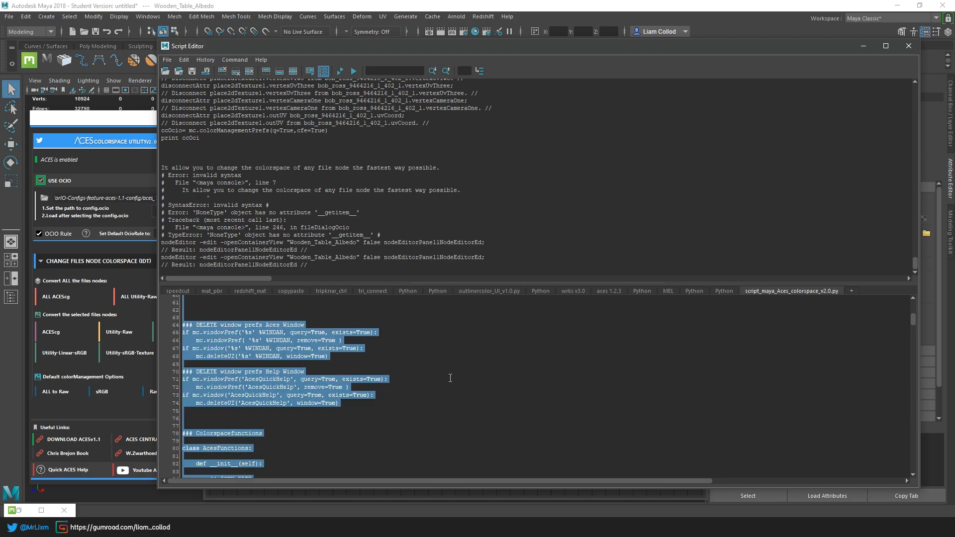
{"action": "left_click", "coordinate": [167, 60]}
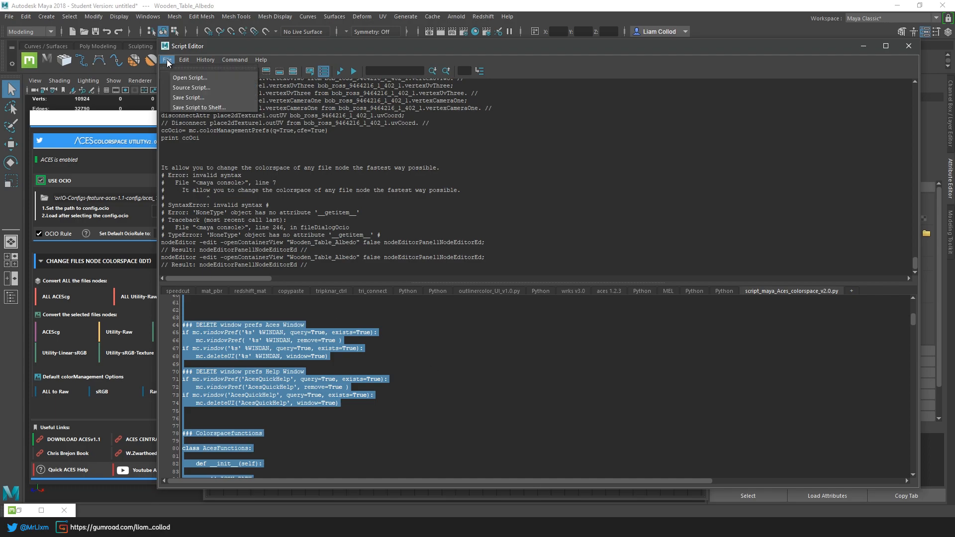
{"action": "left_click", "coordinate": [189, 105]}
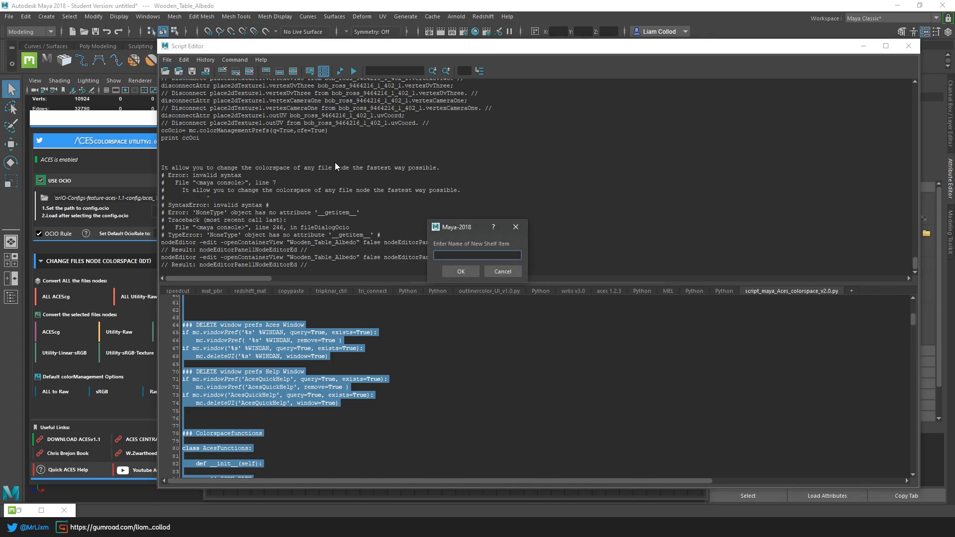
{"action": "type", "text": "aCES"}
{"action": "key", "text": "ctrl+a"}
{"action": "left_click", "coordinate": [461, 271]}
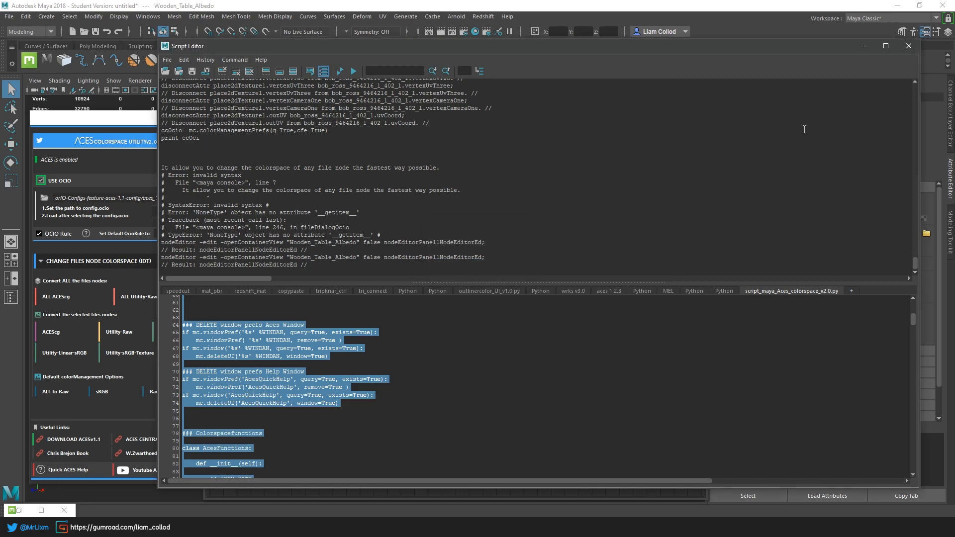
{"action": "left_click", "coordinate": [863, 46]}
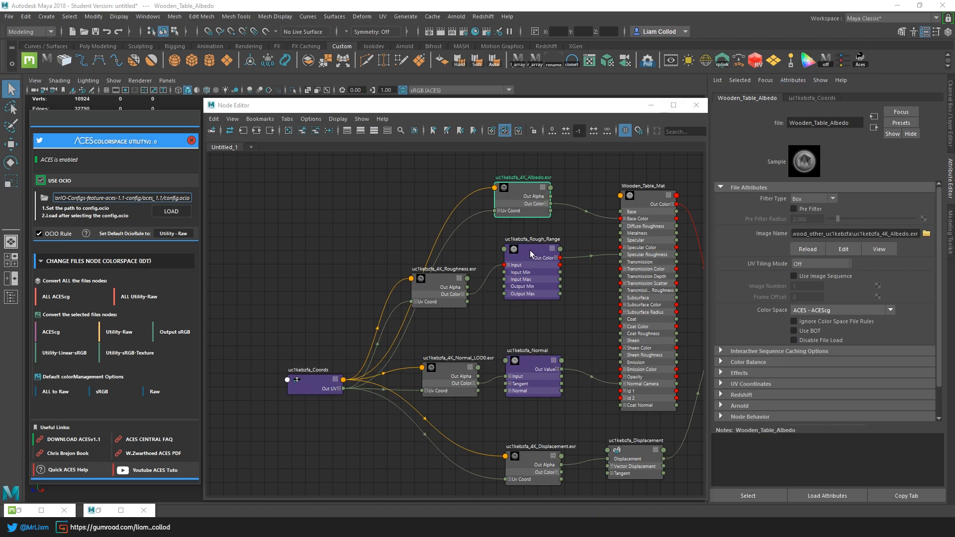
Minimize the Personnal folder window, open the utility from the new Aces shelf button to check its interface, and close it
{"action": "left_click", "coordinate": [107, 527]}
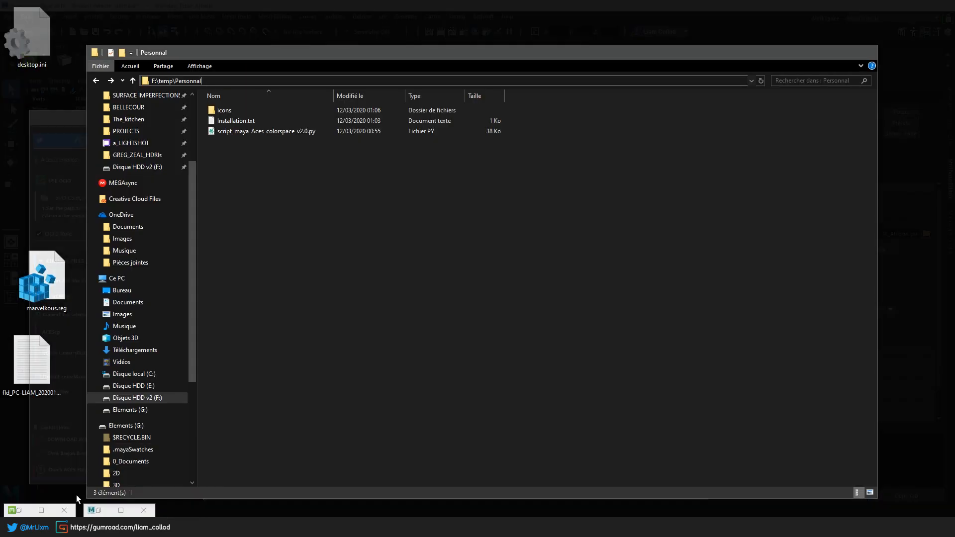
{"action": "left_click", "coordinate": [76, 495]}
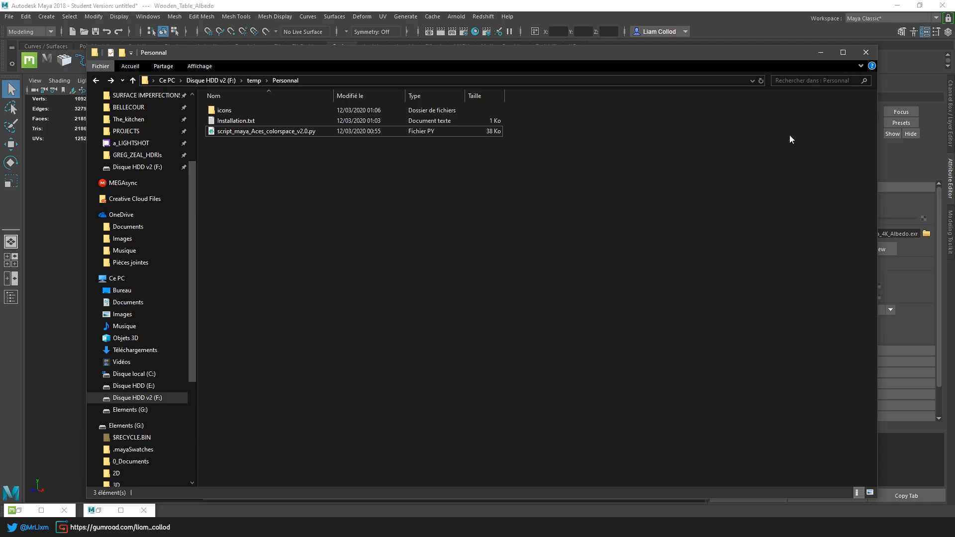
{"action": "left_click", "coordinate": [820, 52]}
{"action": "left_click", "coordinate": [855, 64]}
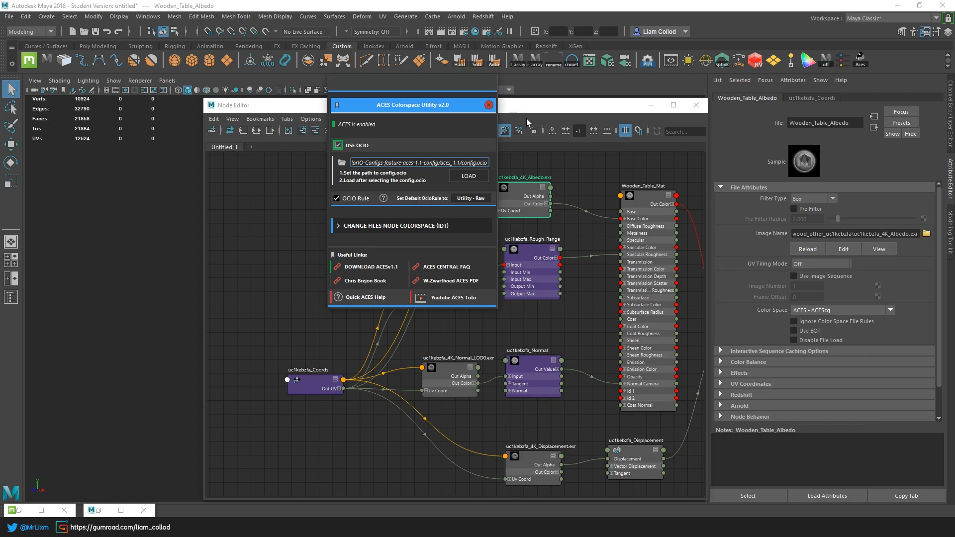
{"action": "left_click", "coordinate": [489, 105]}
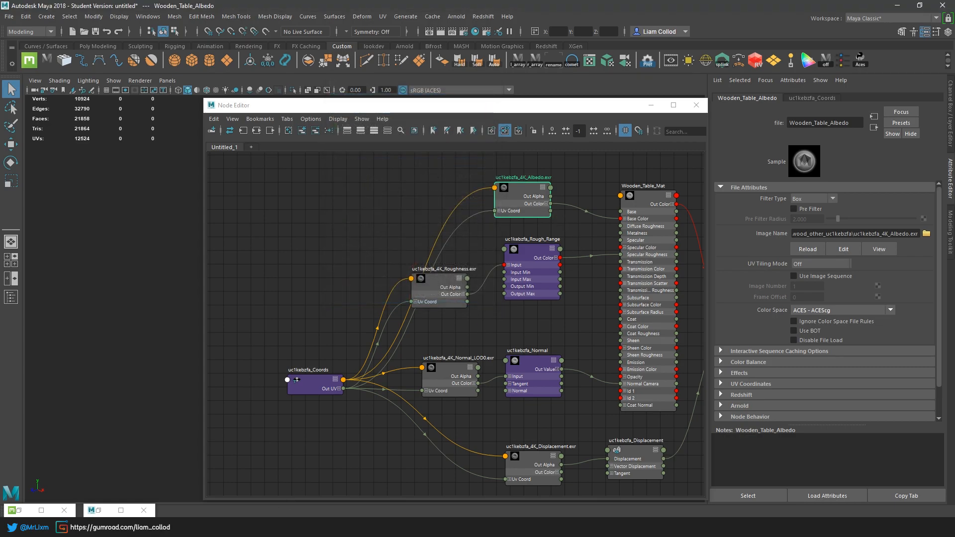
In the file explorer, go from the Personnal folder's icons directory to Documents\maya\2018\prefs\icons
{"action": "mouse_move", "coordinate": [111, 500]}
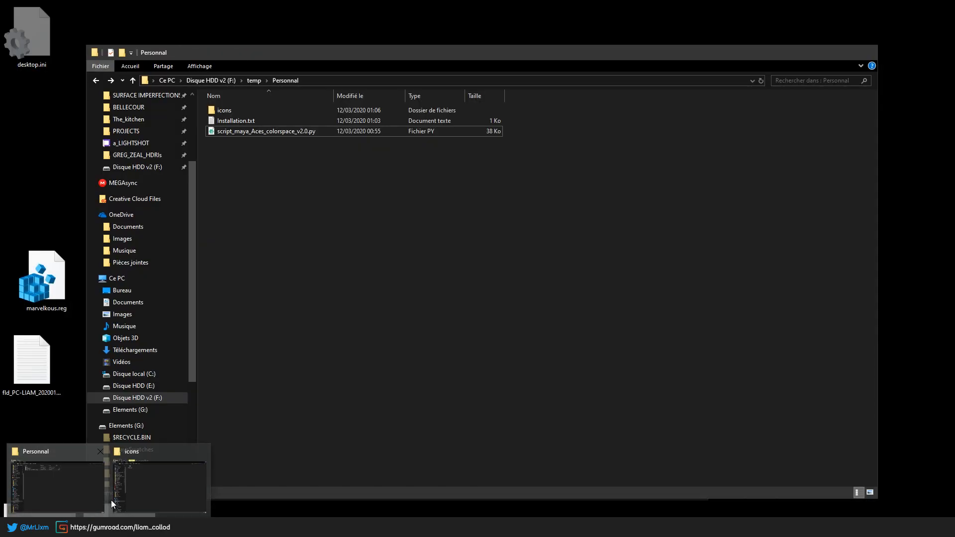
{"action": "left_click", "coordinate": [81, 486]}
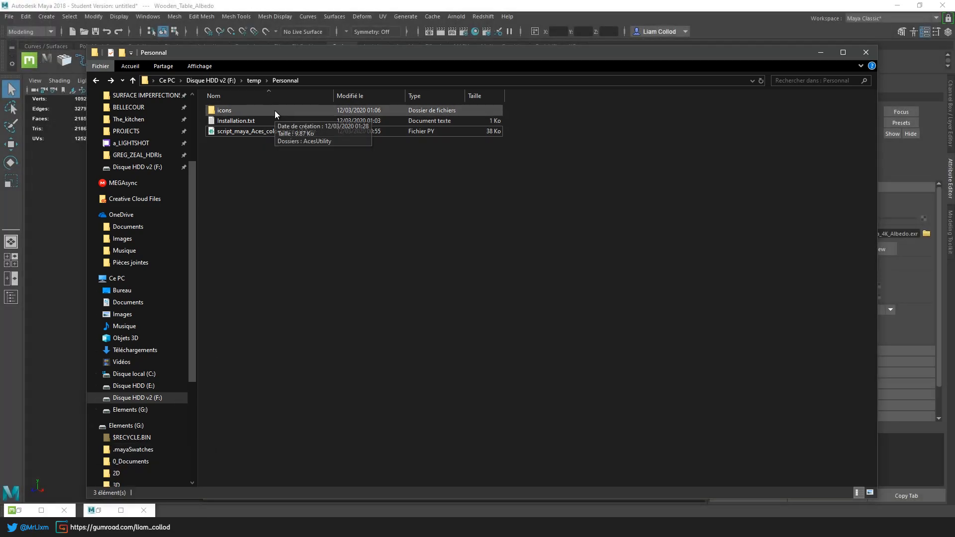
{"action": "left_click", "coordinate": [265, 112]}
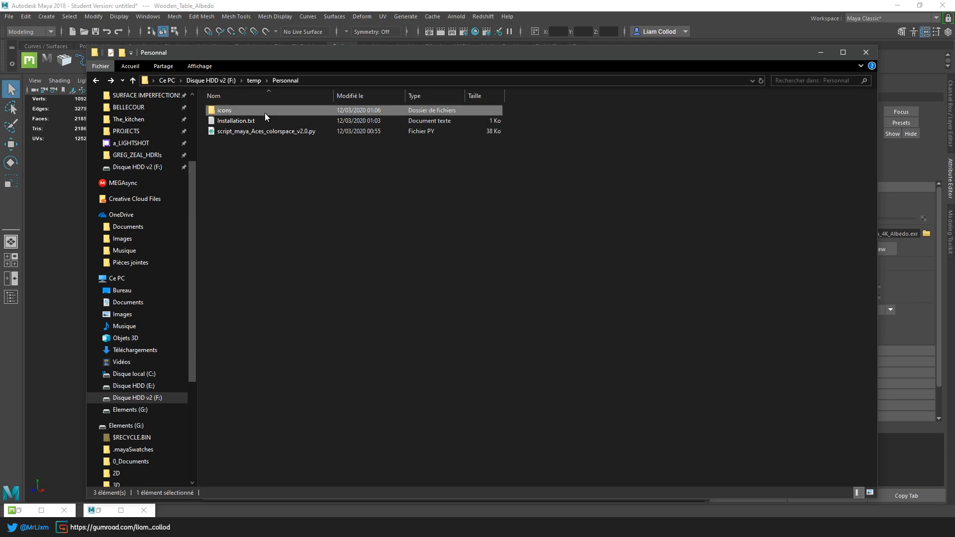
{"action": "scroll", "coordinate": [162, 345], "scroll_direction": "up", "scroll_amount": 3}
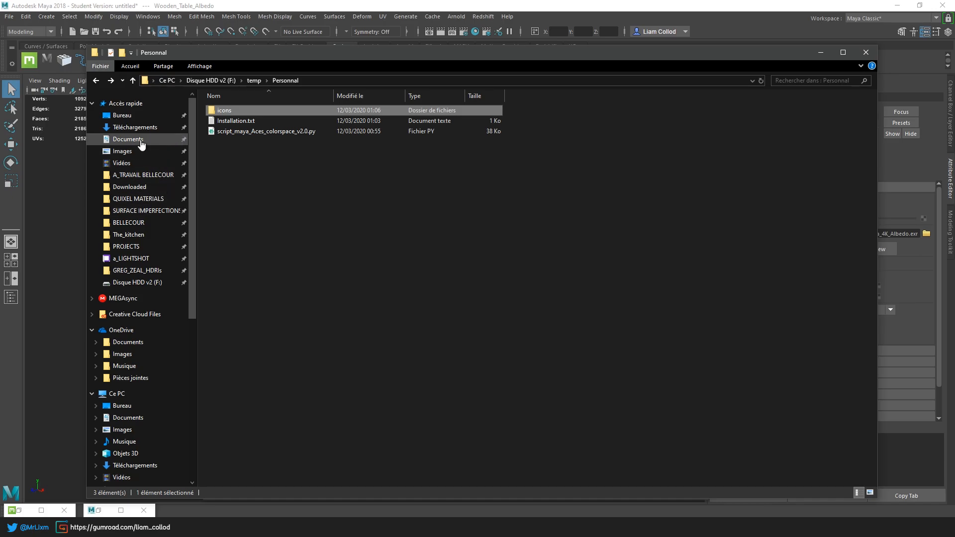
{"action": "left_click", "coordinate": [138, 141]}
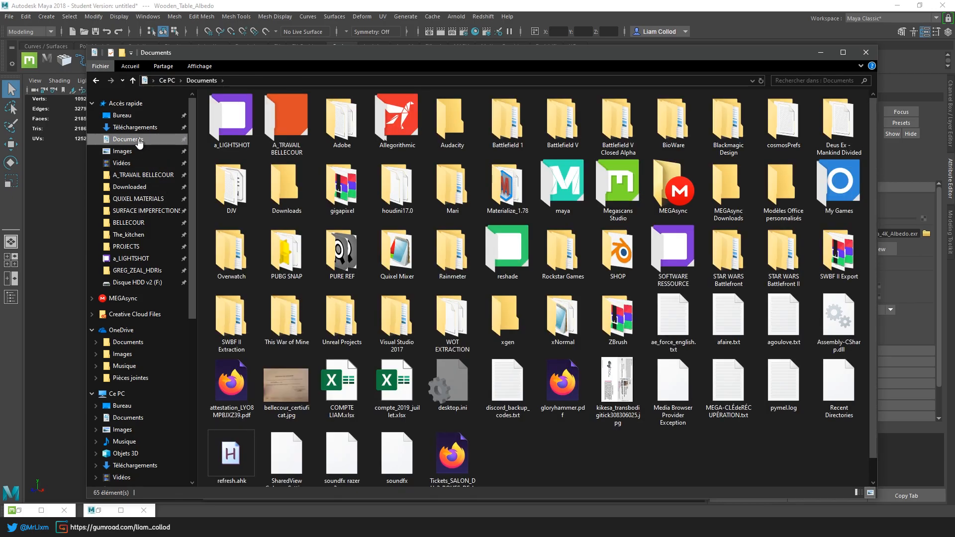
{"action": "double_click", "coordinate": [585, 189]}
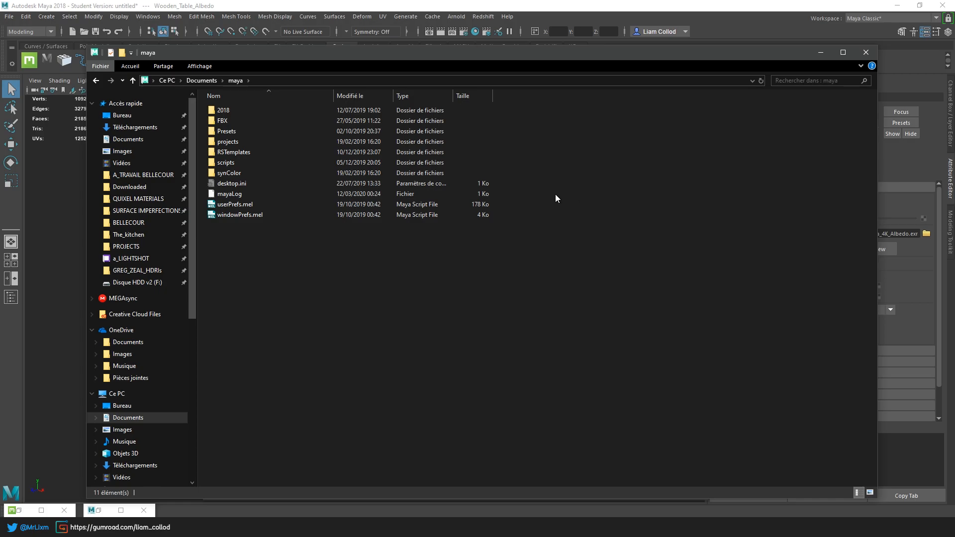
{"action": "double_click", "coordinate": [281, 110]}
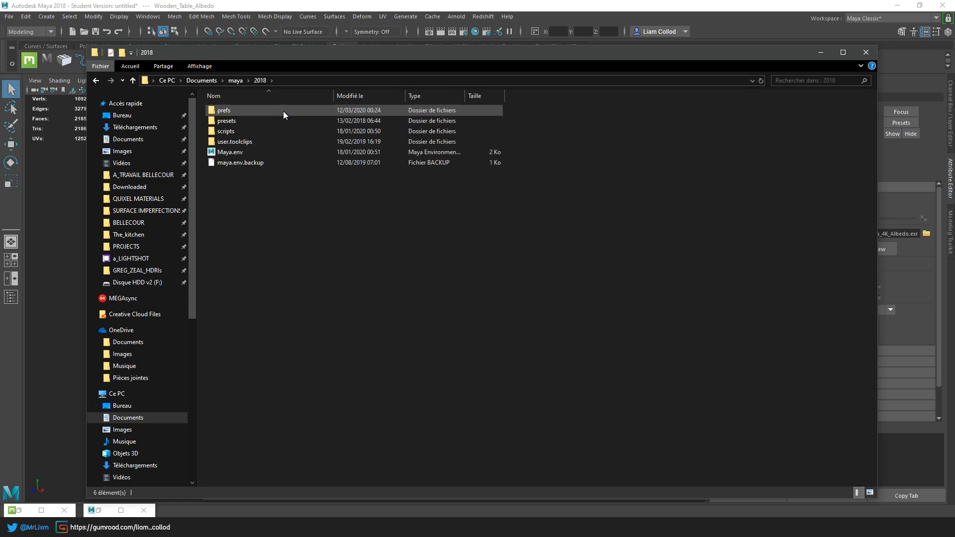
{"action": "double_click", "coordinate": [254, 111]}
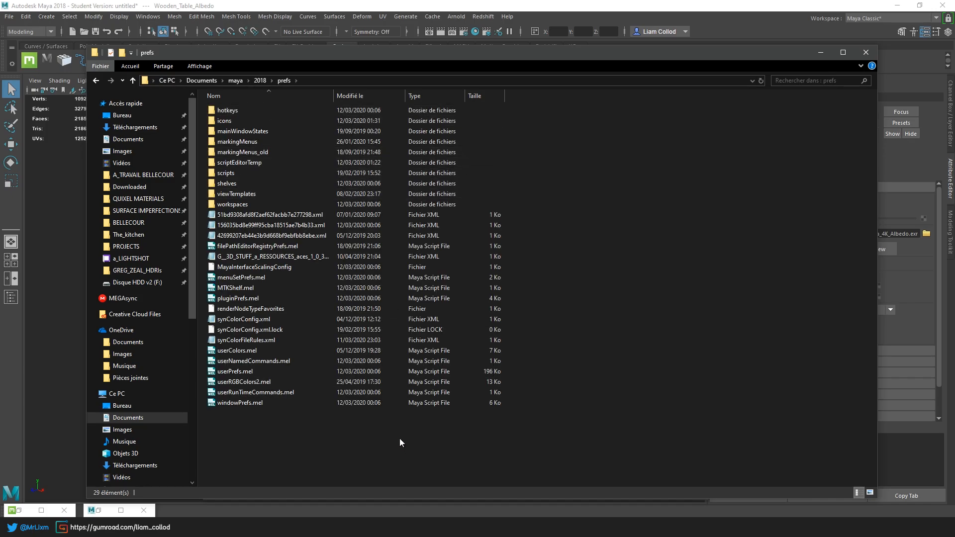
{"action": "key", "text": "i"}
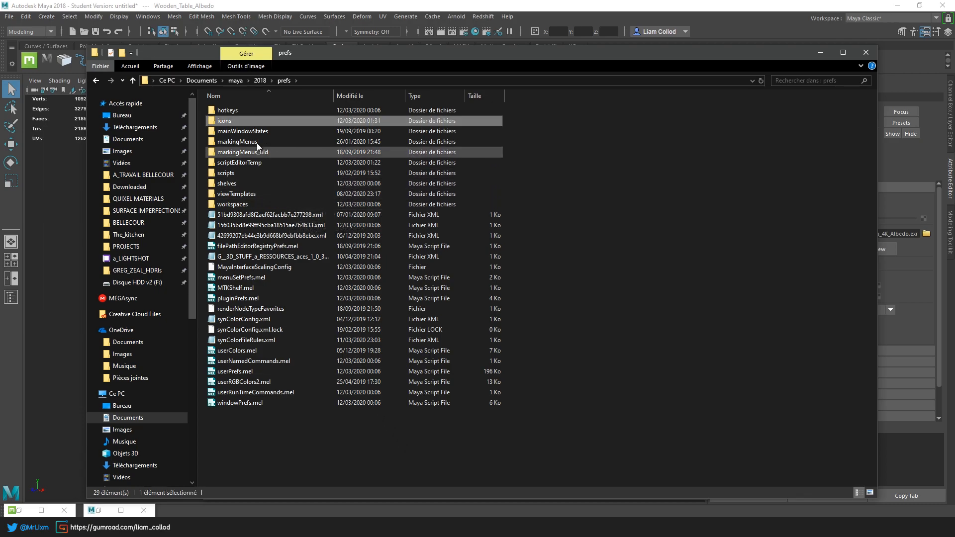
{"action": "double_click", "coordinate": [226, 121]}
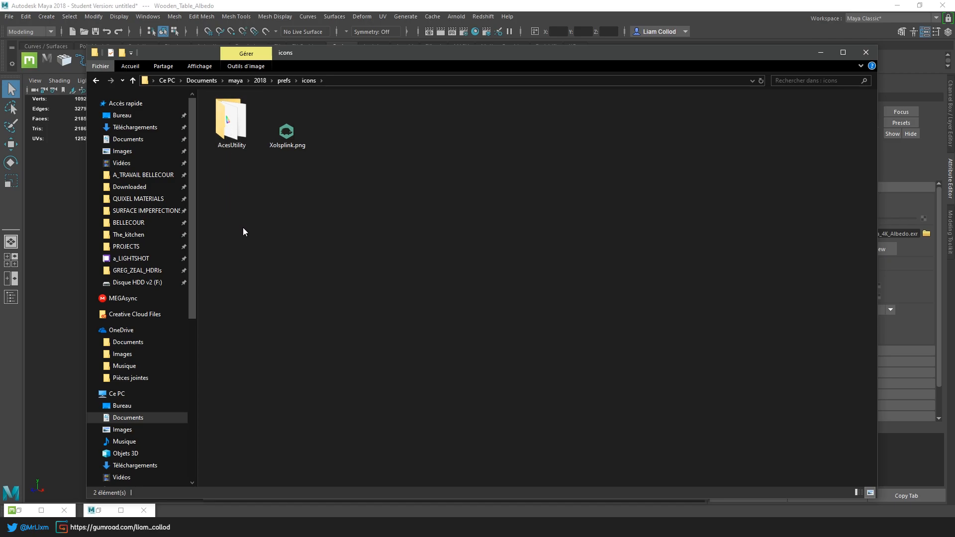
Look through the images in the AcesUtility icon folder, return to its parent folder and minimize the folder window
{"action": "double_click", "coordinate": [234, 132]}
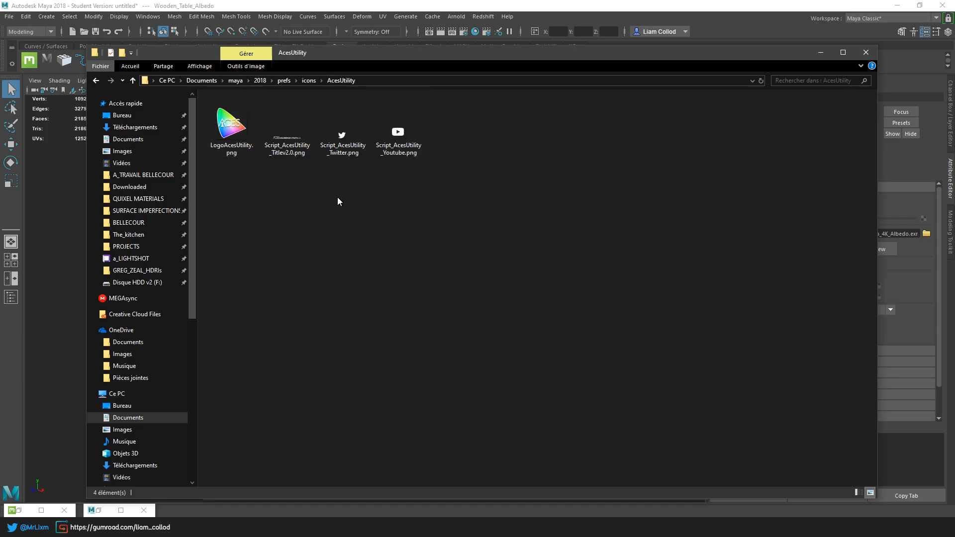
{"action": "key", "text": "alt+Left"}
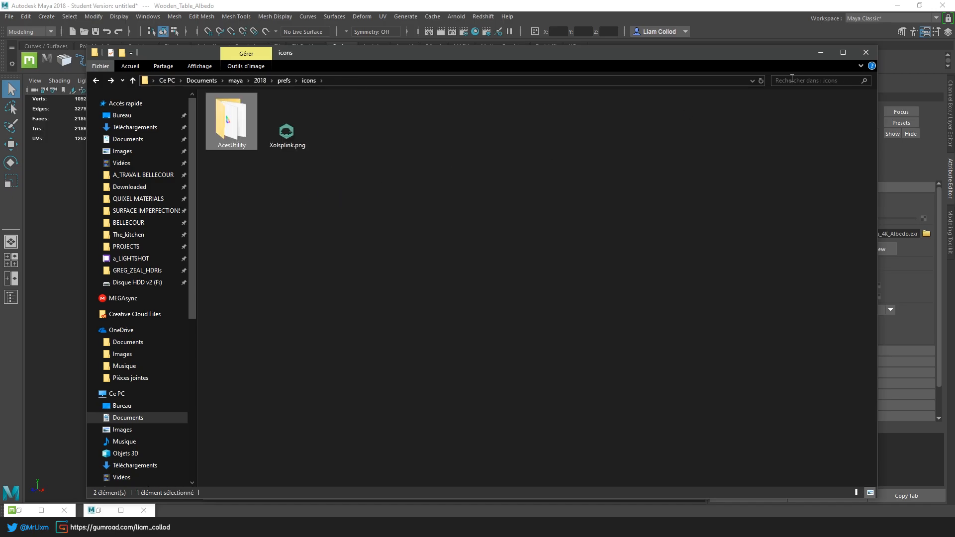
{"action": "left_click", "coordinate": [820, 52]}
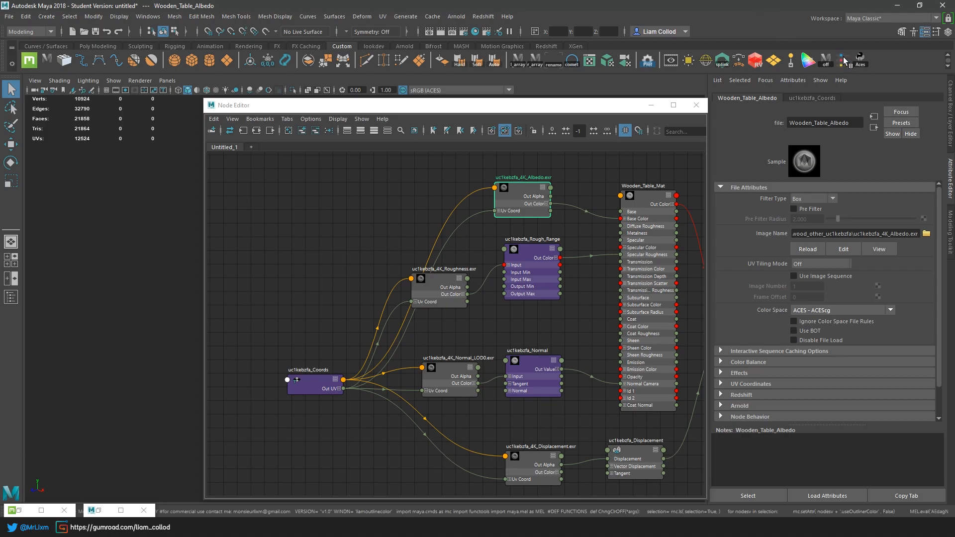
Launch the ACES Colorspace Utility from the Aces shelf button and place its window beside the Node Editor
{"action": "left_click", "coordinate": [860, 61]}
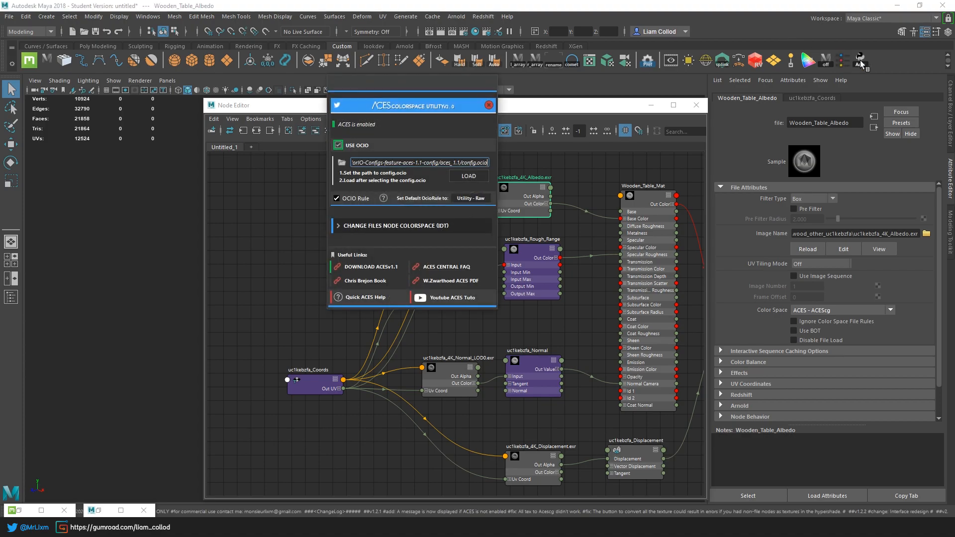
{"action": "left_click_drag", "start_coordinate": [424, 90], "coordinate": [157, 150]}
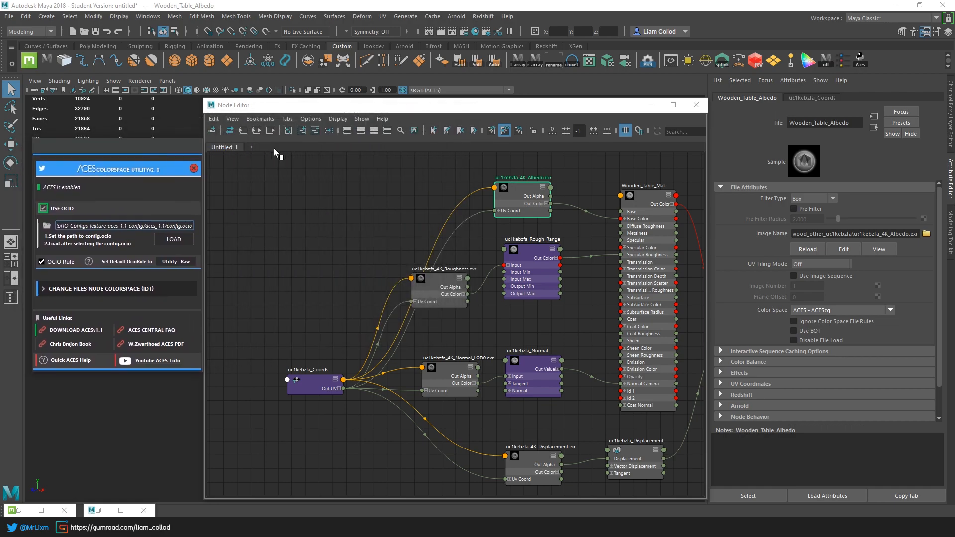
Edit the Aces shelf button to use LogoAcesUtility.png from the prefs\icons\AcesUtility folder as its icon
{"action": "right_click", "coordinate": [861, 62]}
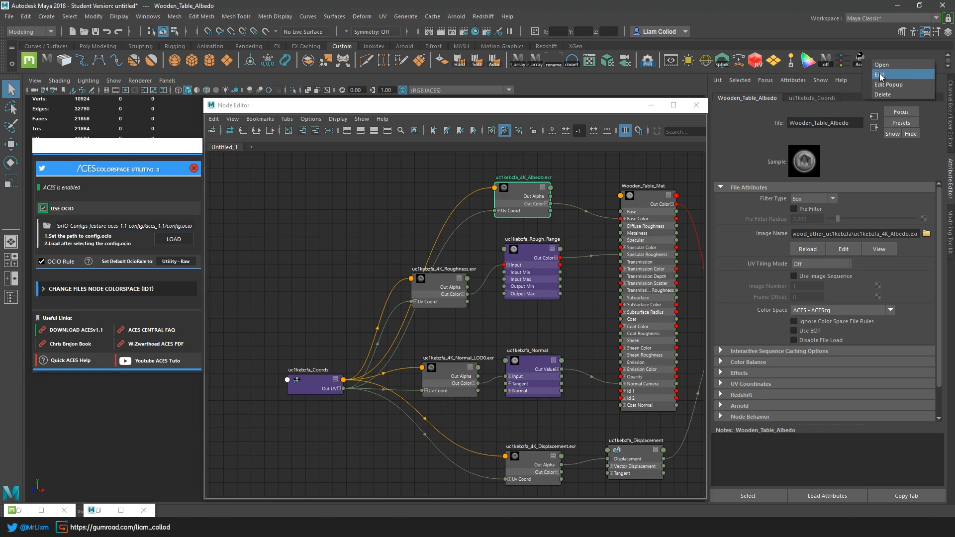
{"action": "left_click", "coordinate": [880, 75]}
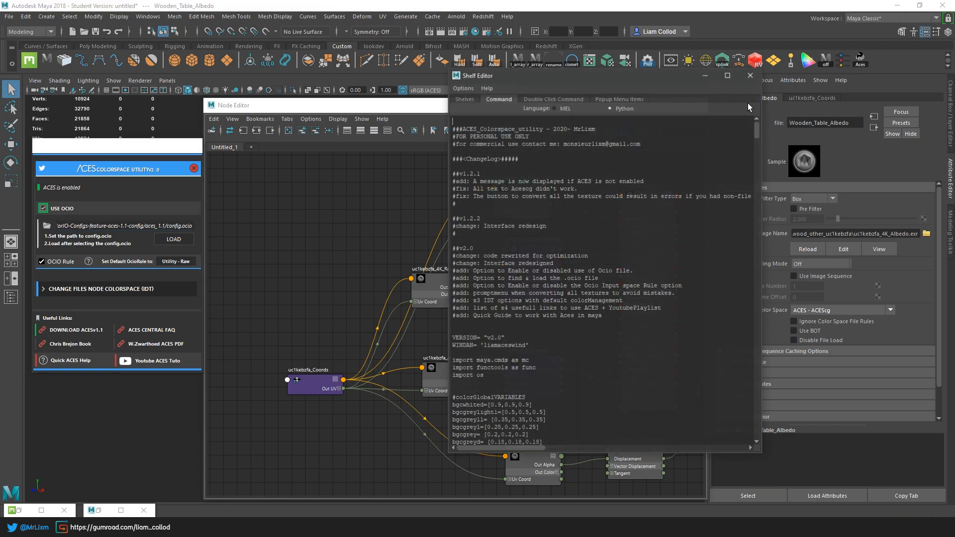
{"action": "left_click", "coordinate": [465, 98]}
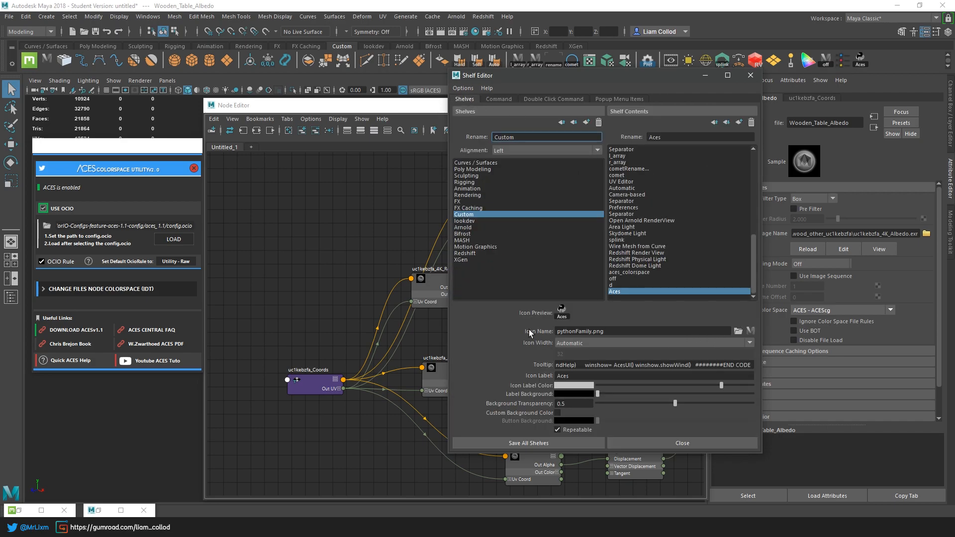
{"action": "left_click", "coordinate": [739, 332]}
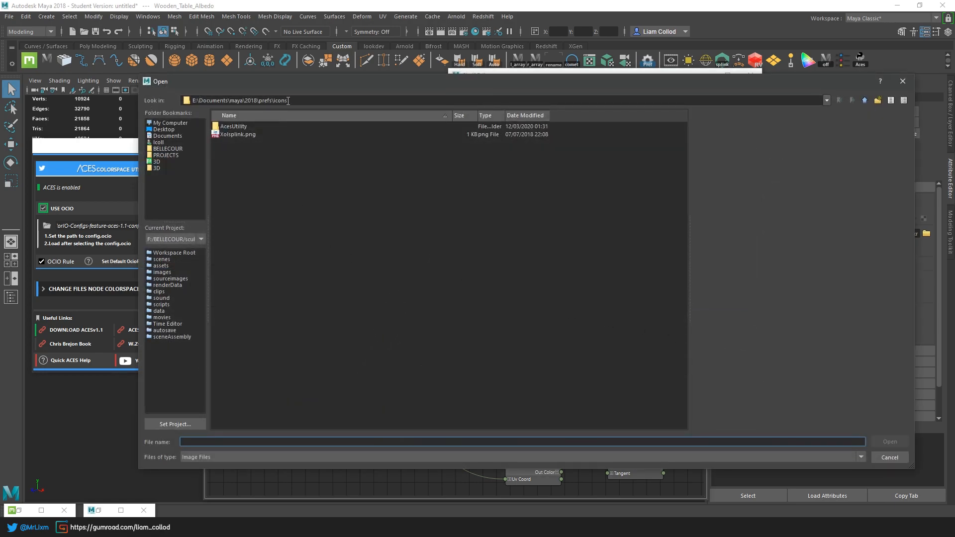
{"action": "double_click", "coordinate": [231, 127]}
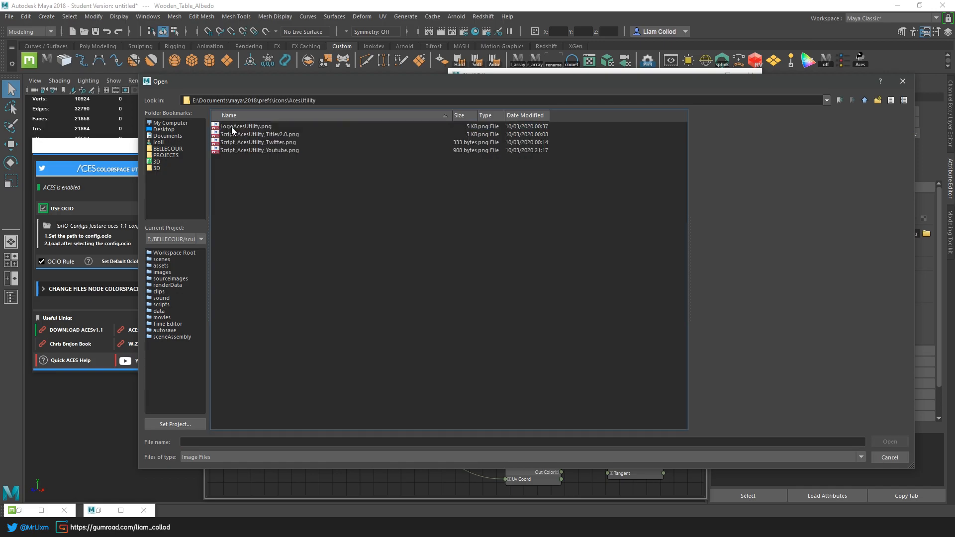
{"action": "left_click", "coordinate": [248, 127]}
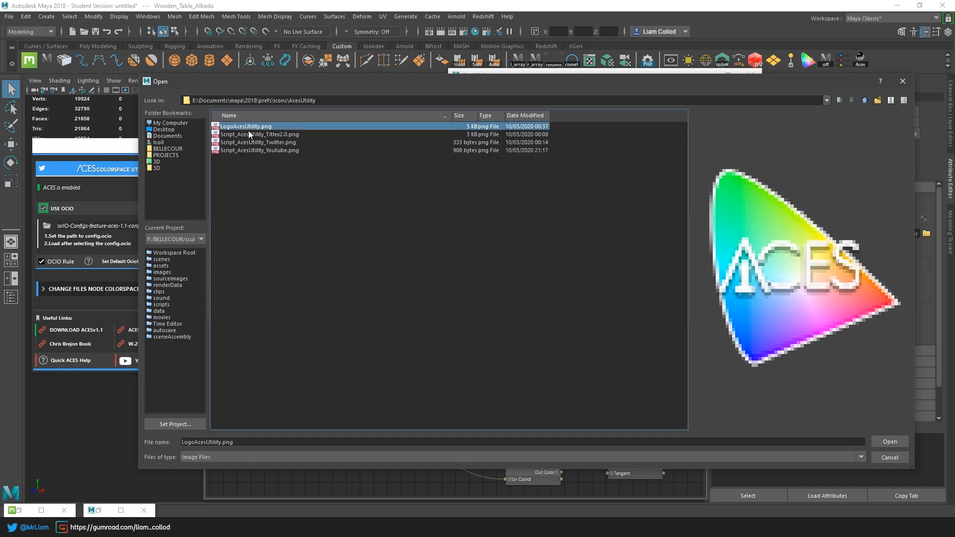
{"action": "left_click", "coordinate": [893, 440]}
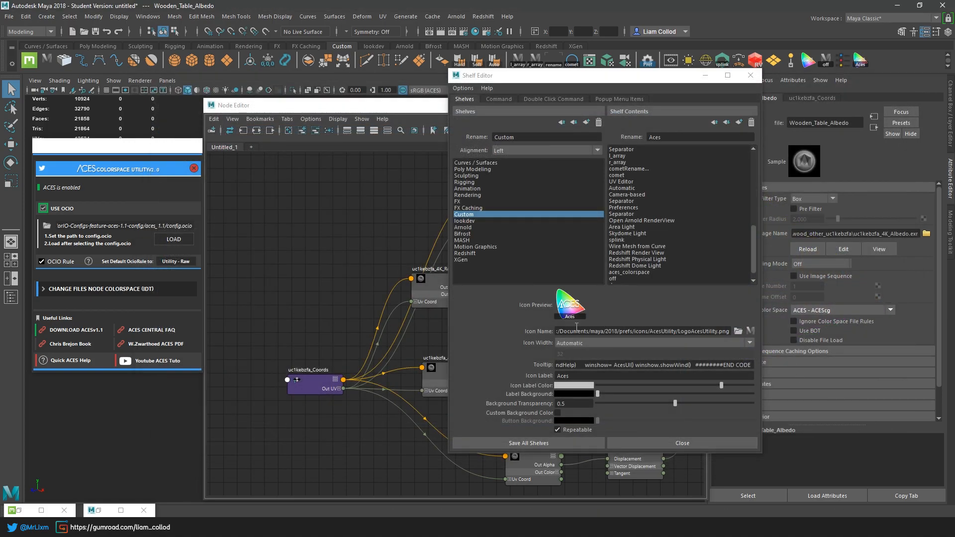
Clear the Aces shelf button's icon label and save all shelves
{"action": "left_click_drag", "start_coordinate": [572, 376], "coordinate": [553, 377]}
{"action": "key", "text": "BackSpace"}
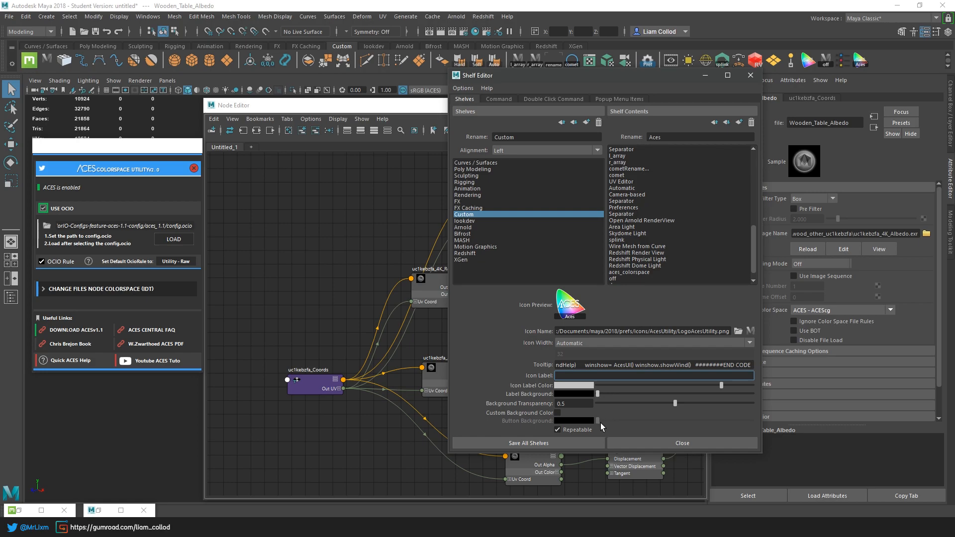
{"action": "left_click", "coordinate": [543, 444]}
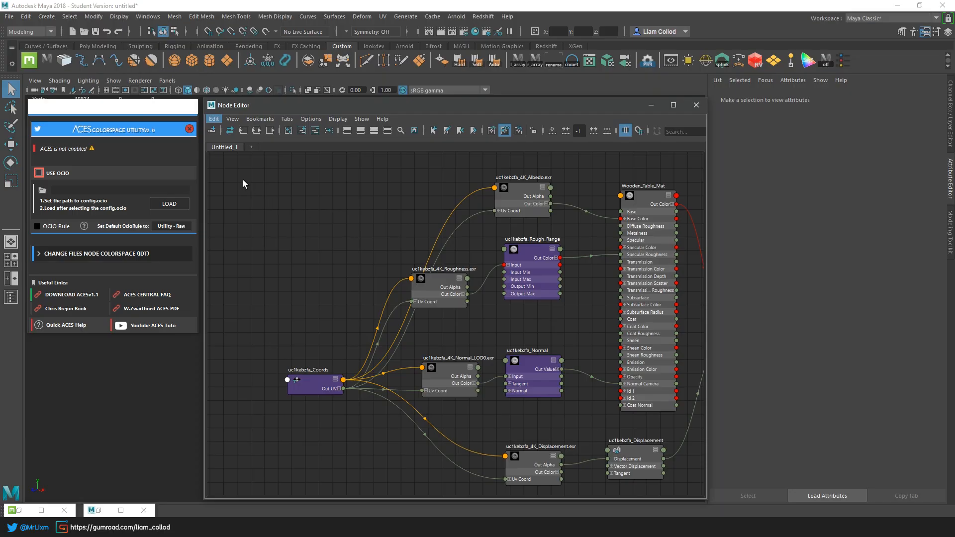
{"action": "left_click", "coordinate": [168, 109]}
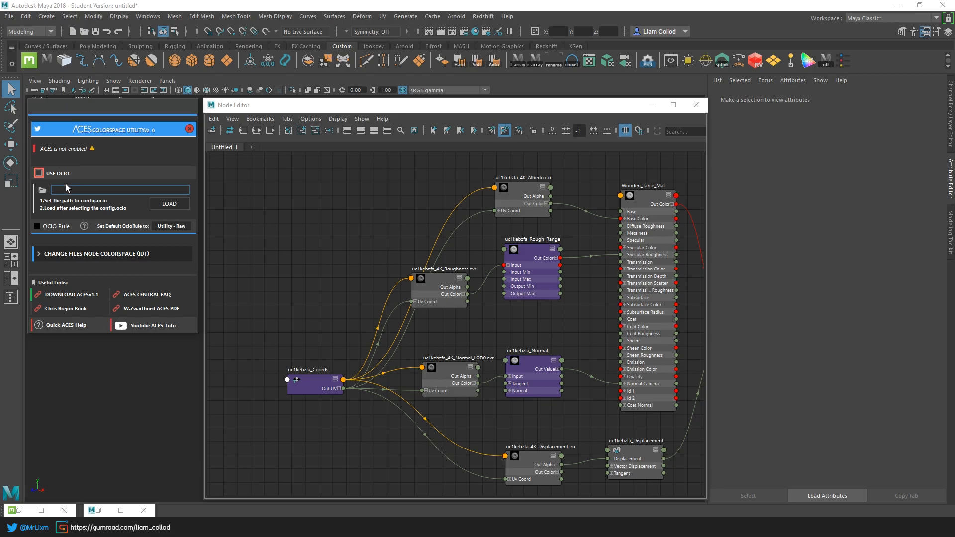
{"action": "left_click", "coordinate": [43, 190]}
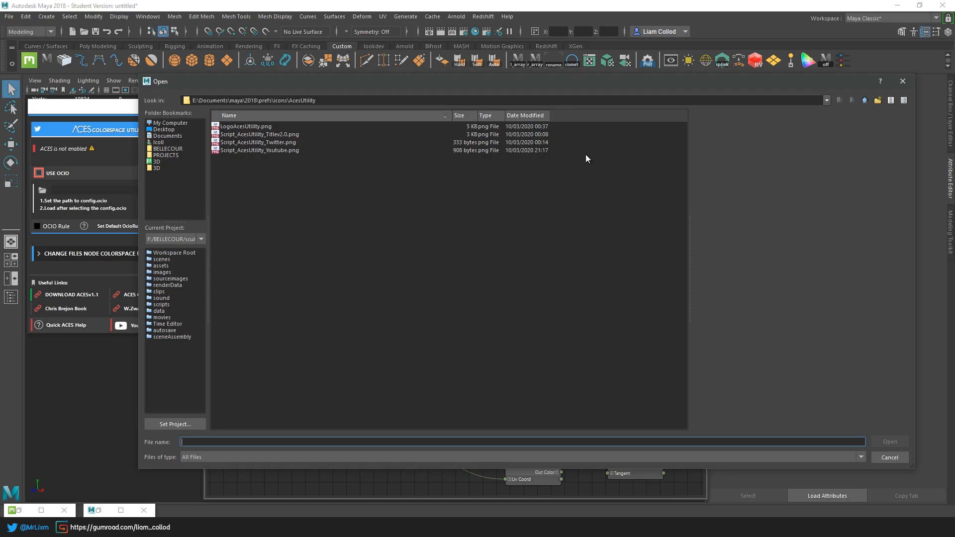
{"action": "left_click", "coordinate": [166, 169]}
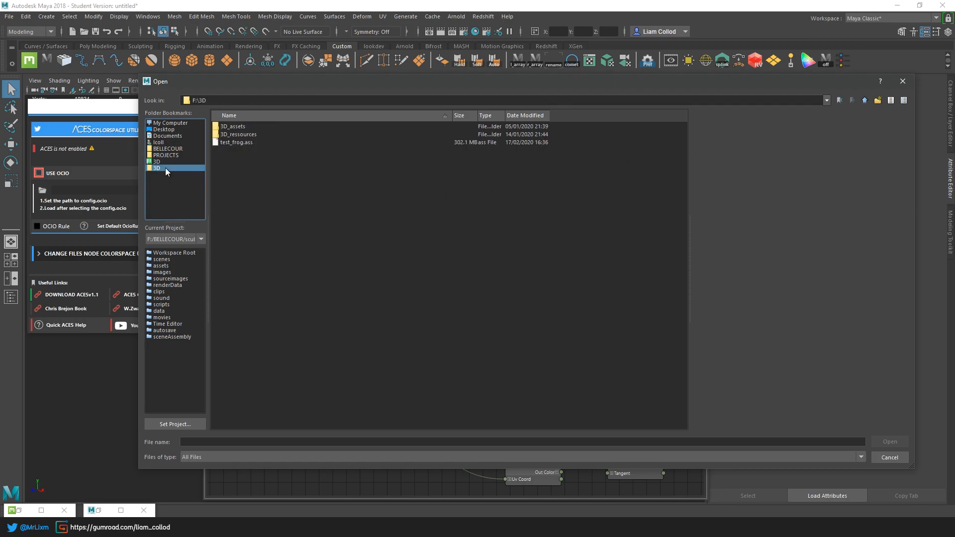
{"action": "left_click", "coordinate": [181, 156]}
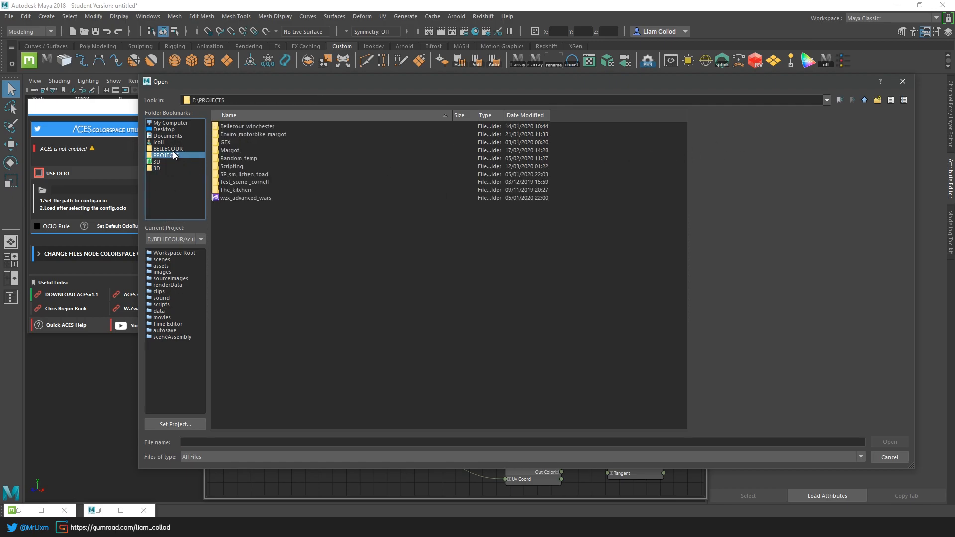
{"action": "left_click", "coordinate": [173, 149]}
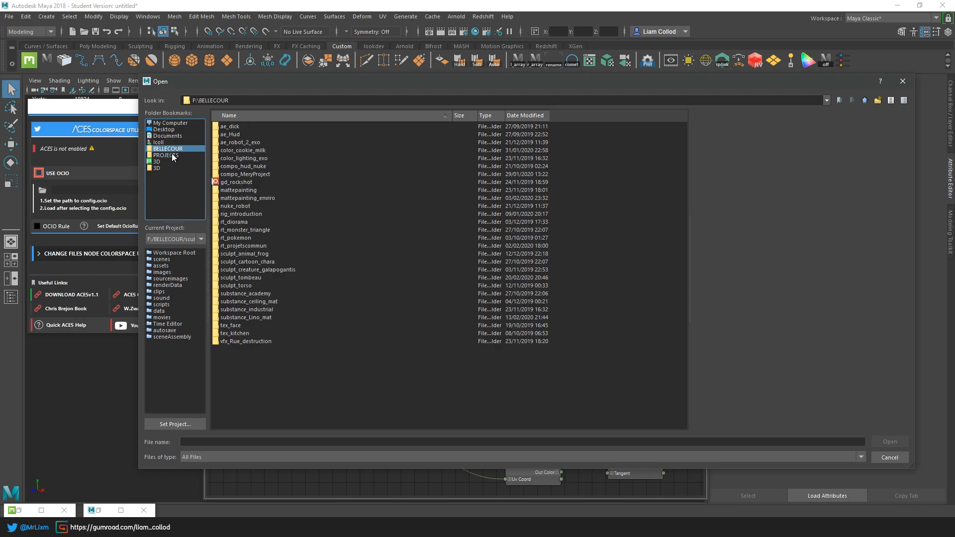
{"action": "left_click", "coordinate": [903, 81]}
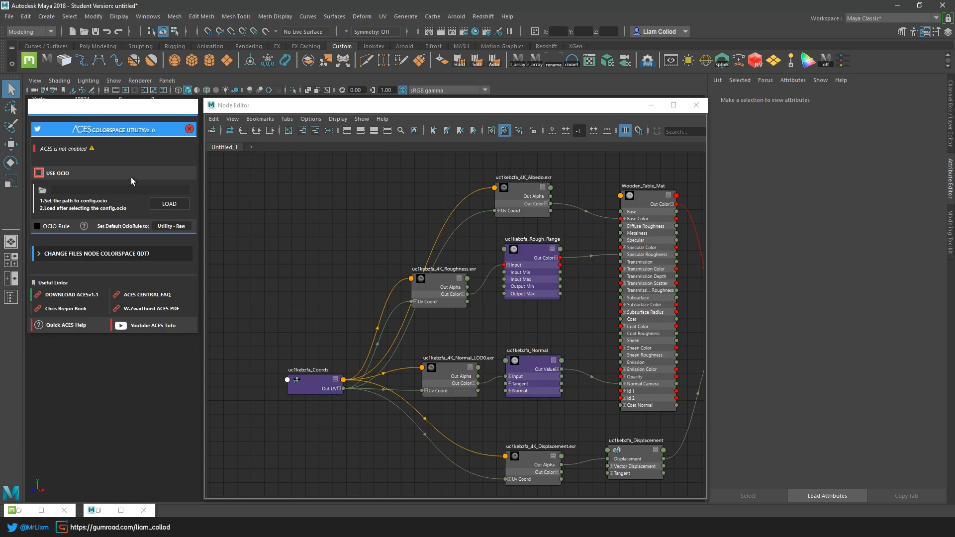
Load config.ocio from the OpenColorIO-Configs-feature-aces-1.1-config\aces_1.1 folder as the OCIO configuration and enable Use OCIO
{"action": "left_click", "coordinate": [43, 193]}
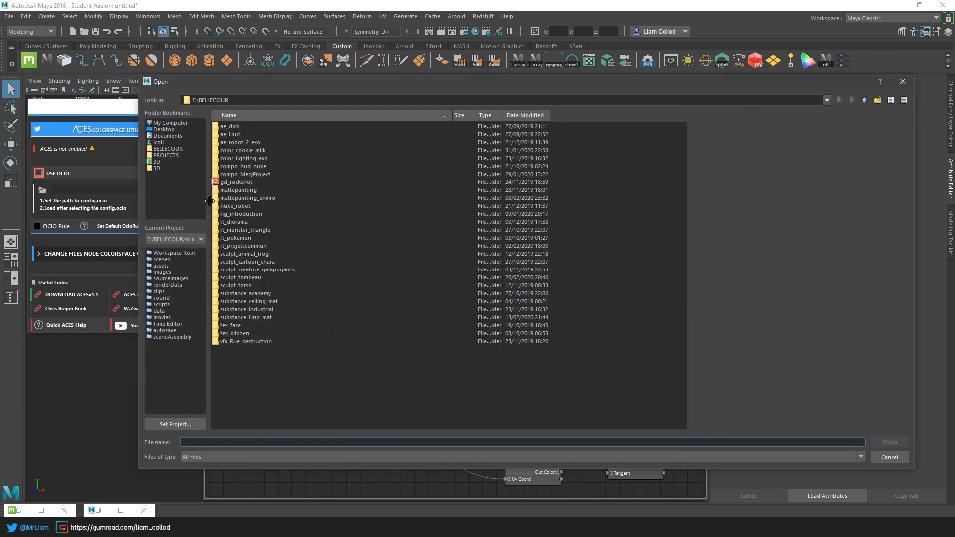
{"action": "left_click", "coordinate": [160, 168]}
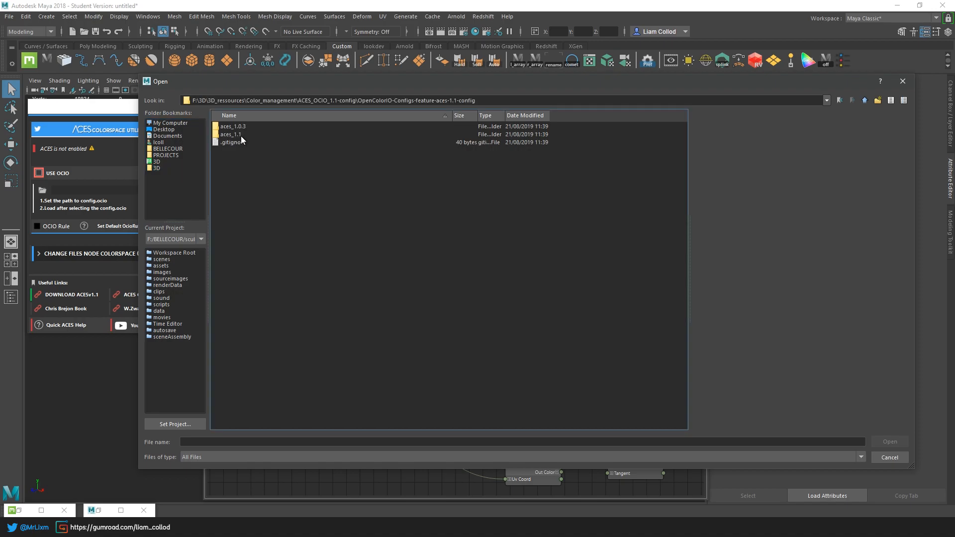
{"action": "double_click", "coordinate": [241, 139]}
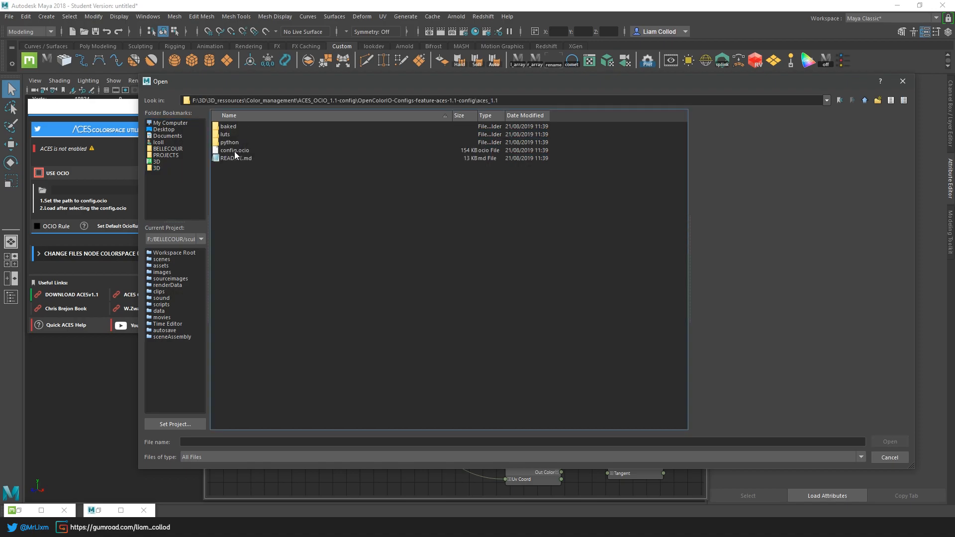
{"action": "double_click", "coordinate": [235, 151]}
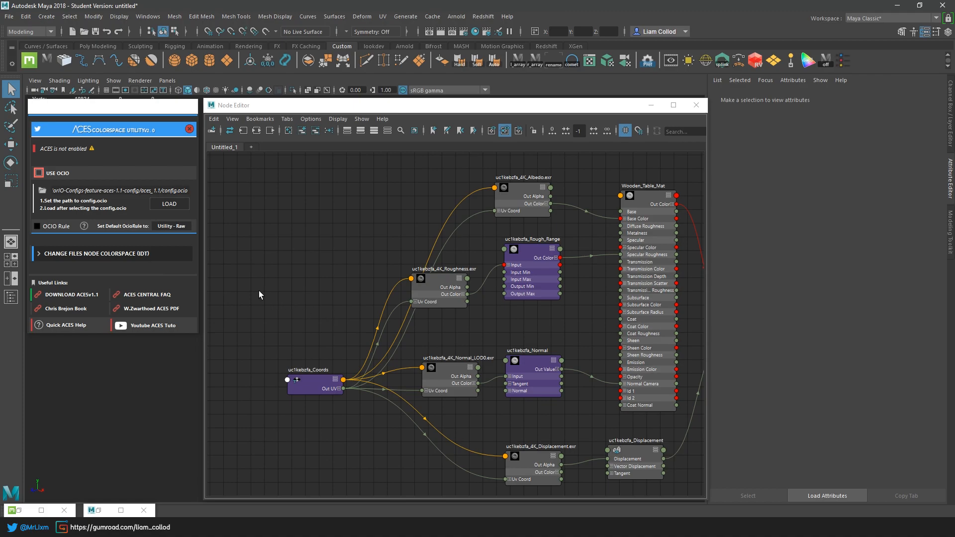
{"action": "left_click_drag", "start_coordinate": [88, 190], "coordinate": [213, 191]}
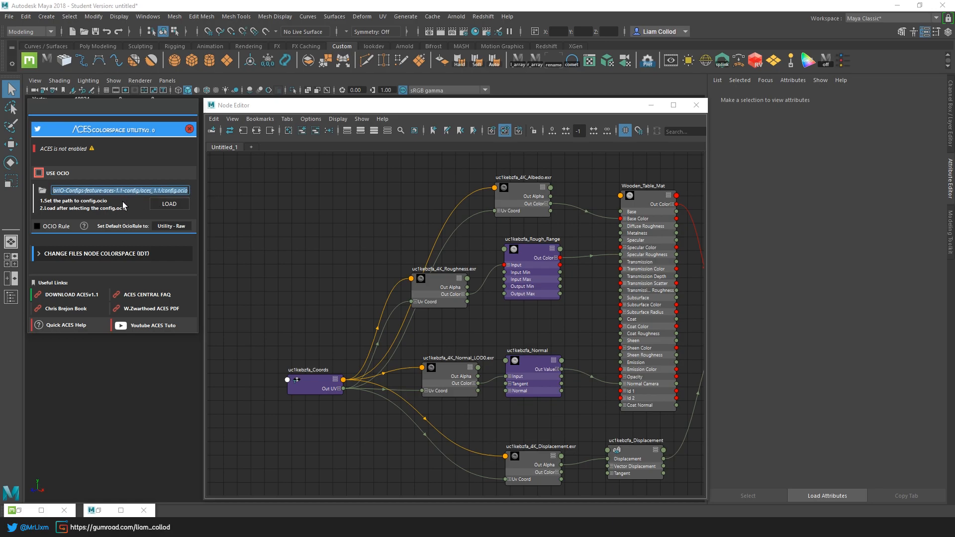
{"action": "left_click", "coordinate": [141, 191]}
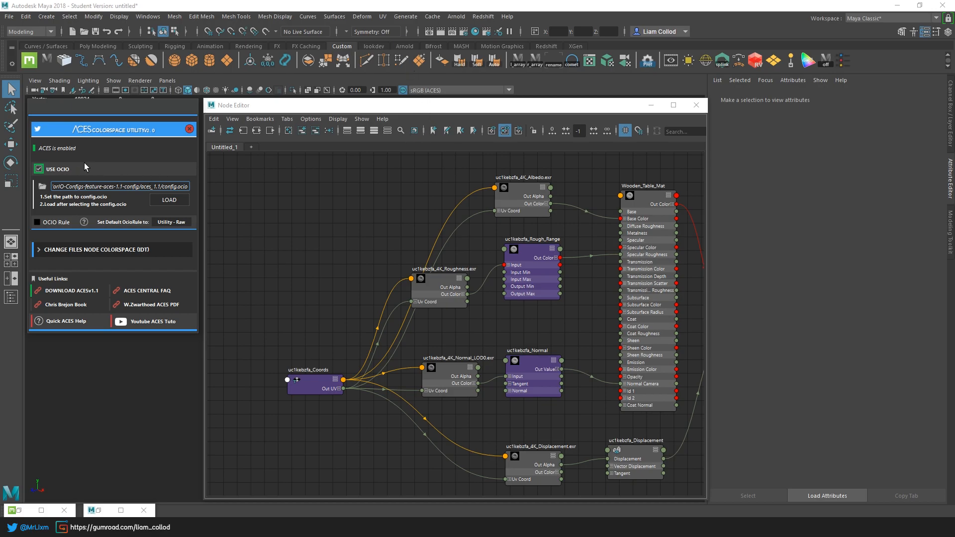
Enable the OCIO Rule for imported textures and read its help note before dismissing it
{"action": "left_click", "coordinate": [56, 222]}
{"action": "left_click", "coordinate": [83, 221]}
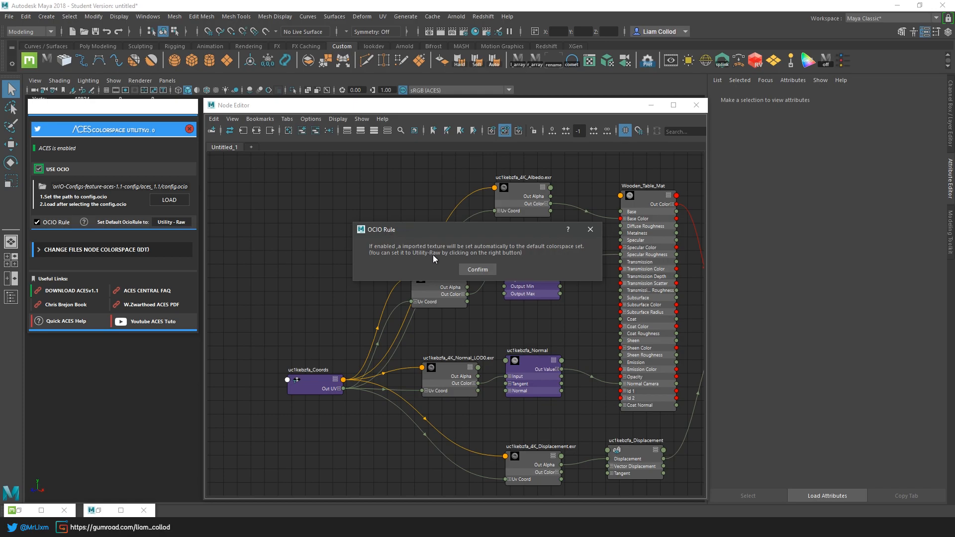
{"action": "left_click", "coordinate": [479, 270]}
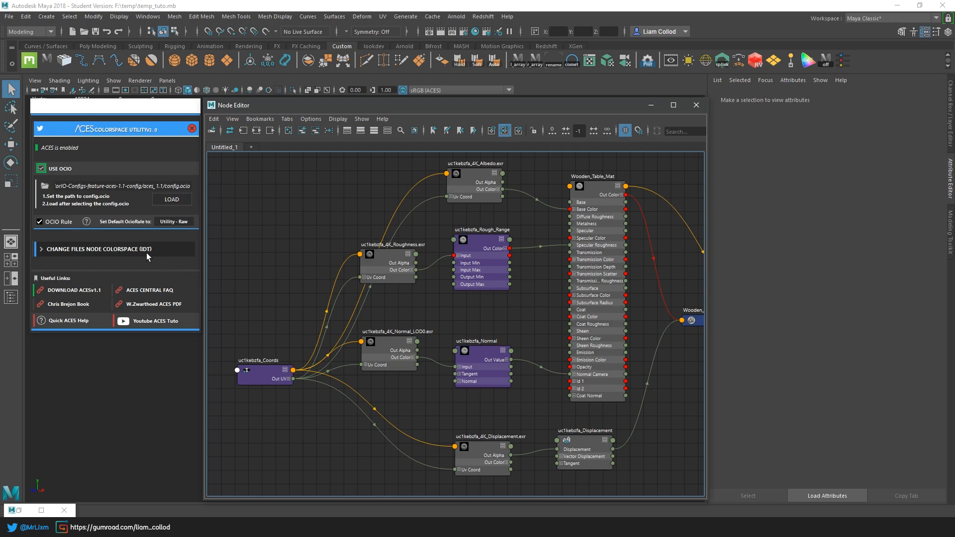
Expand the Change Files Node Colorspace (IDT) options and open the Quick ACES Help guide, placing it clear of the texture nodes
{"action": "left_click", "coordinate": [42, 249]}
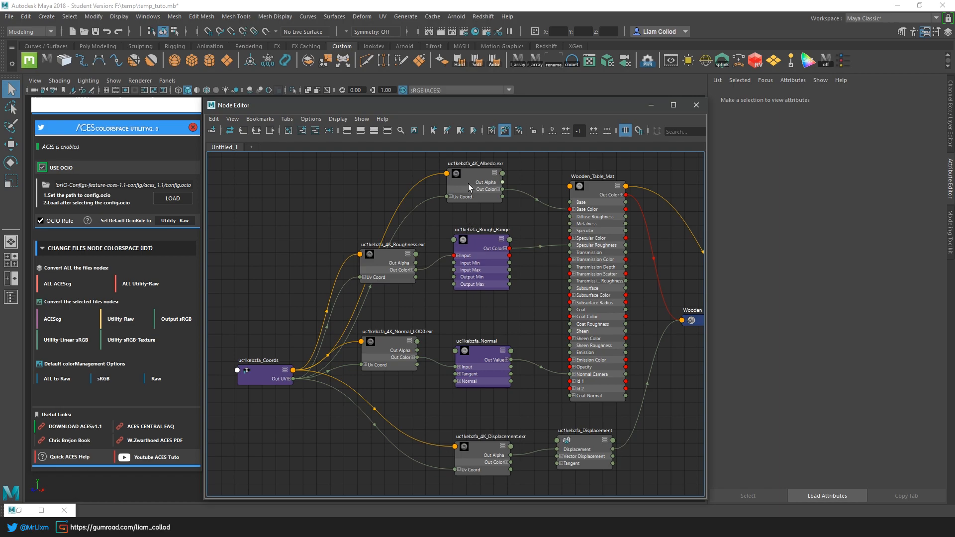
{"action": "left_click", "coordinate": [86, 457]}
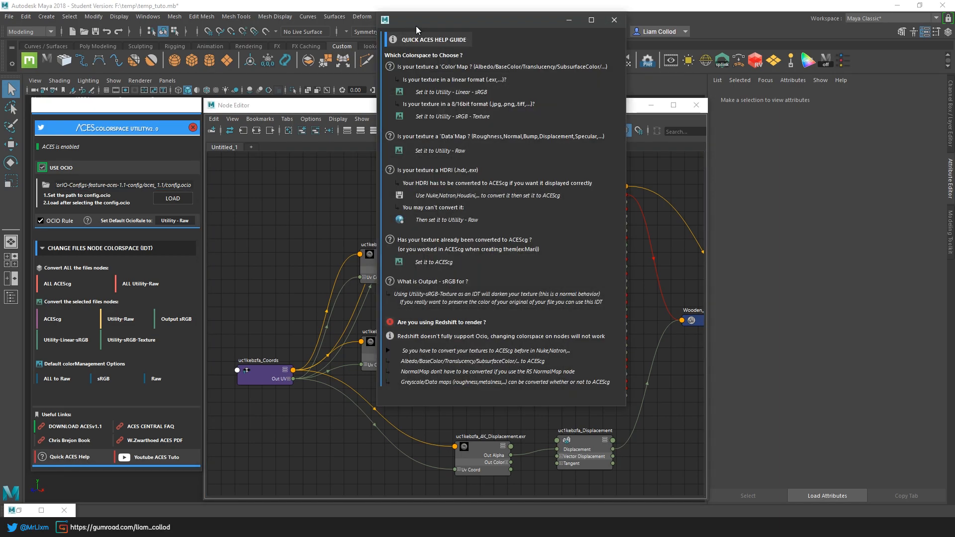
{"action": "left_click_drag", "start_coordinate": [425, 20], "coordinate": [145, 76]}
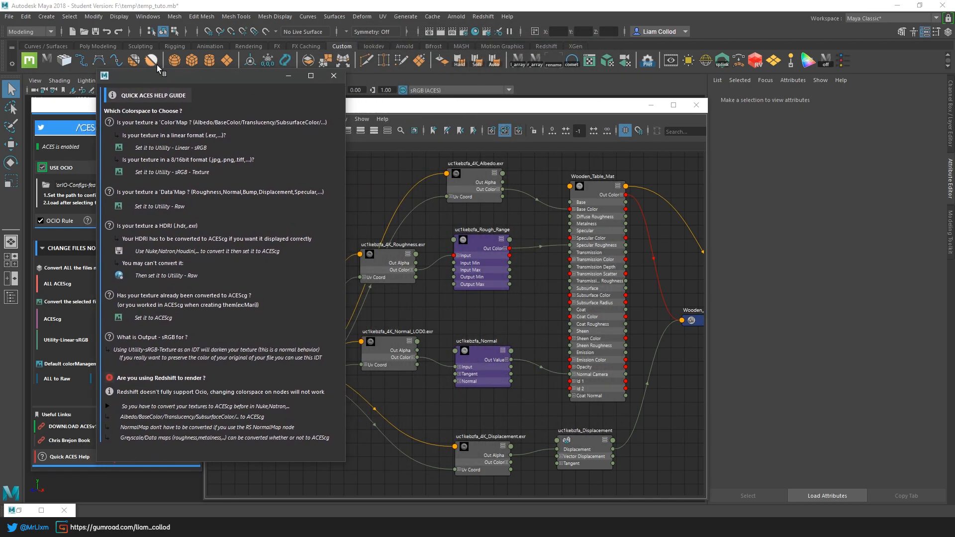